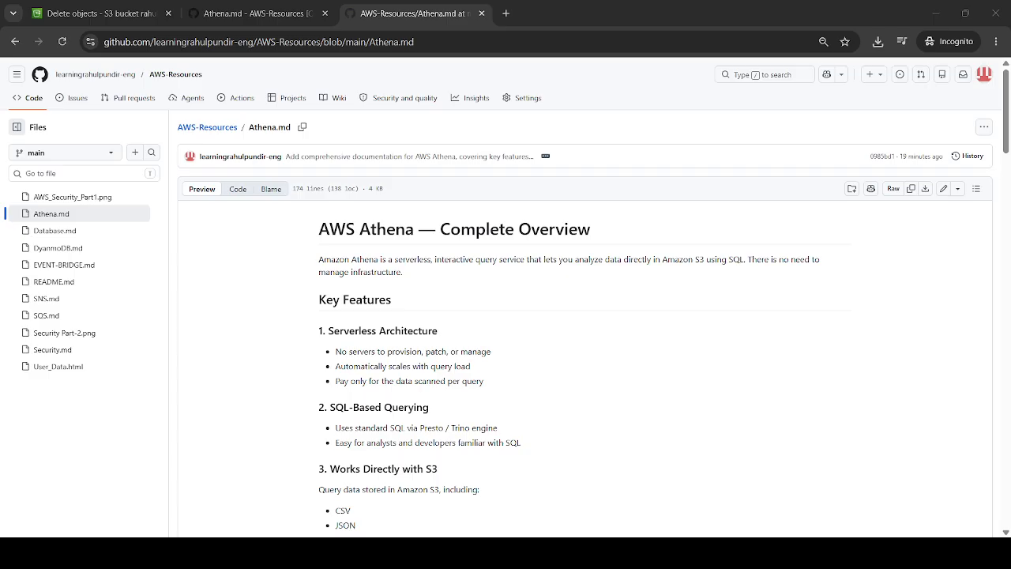
Step: Read through the AWS Athena overview in Athena.md, from the key features to the start of the demo section
{"action": "left_click", "coordinate": [653, 516]}
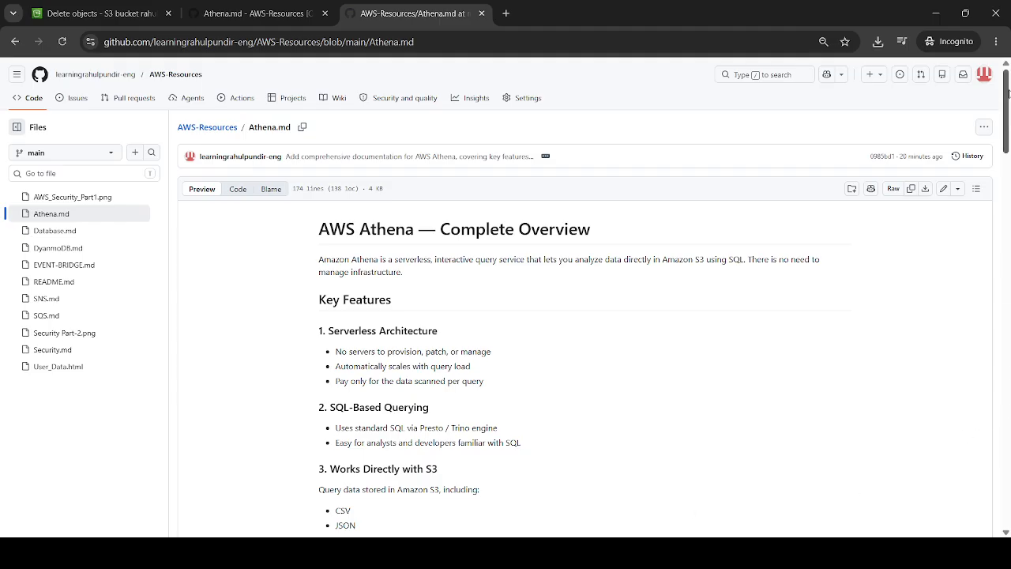
{"action": "left_click_drag", "start_coordinate": [1008, 93], "coordinate": [1009, 141]}
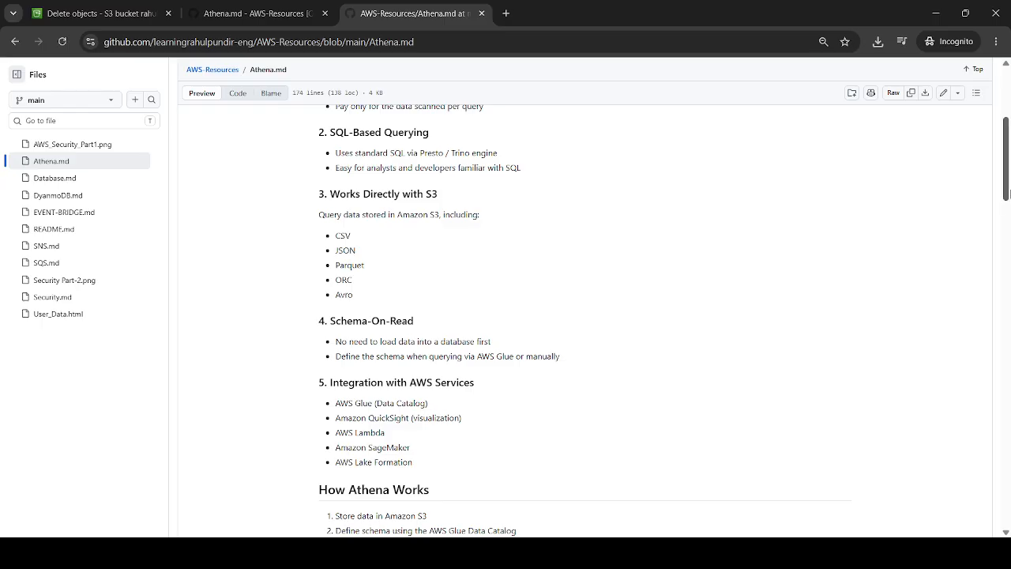
{"action": "left_click_drag", "start_coordinate": [1007, 195], "coordinate": [1007, 214]}
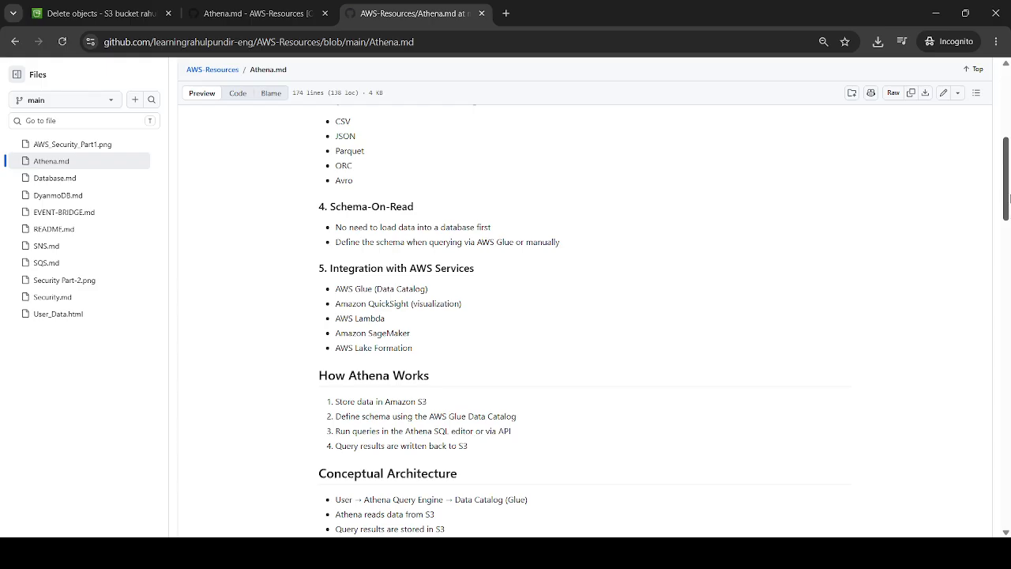
{"action": "scroll", "coordinate": [1009, 199], "scroll_direction": "down", "scroll_amount": 3}
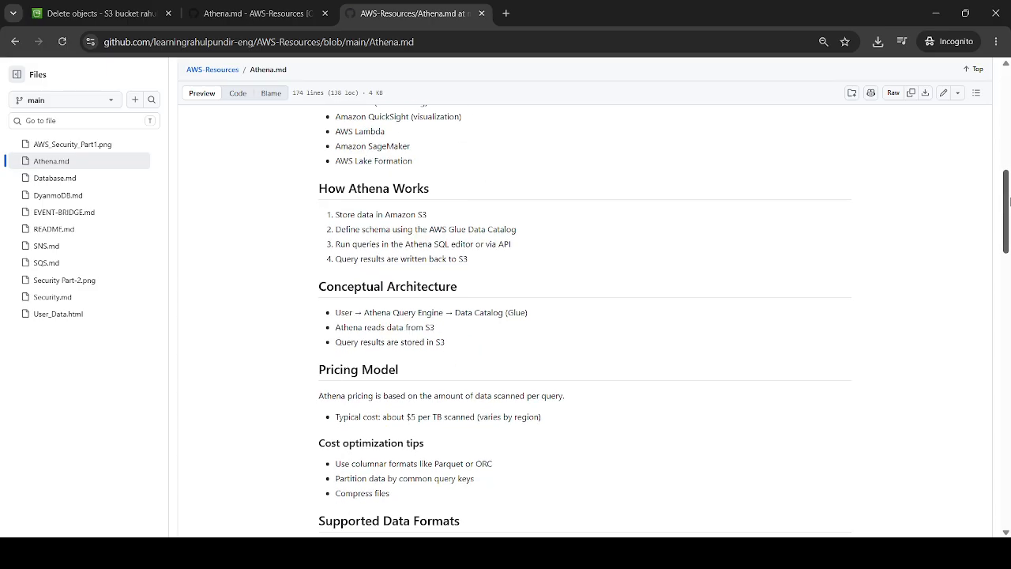
{"action": "left_click_drag", "start_coordinate": [1008, 202], "coordinate": [1004, 276]}
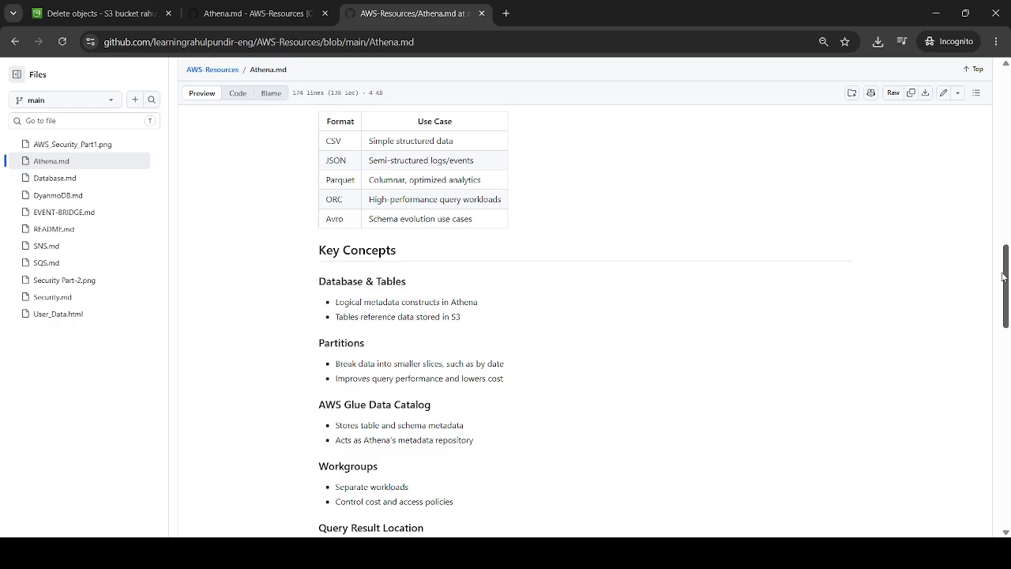
{"action": "left_click_drag", "start_coordinate": [1004, 276], "coordinate": [1003, 310]}
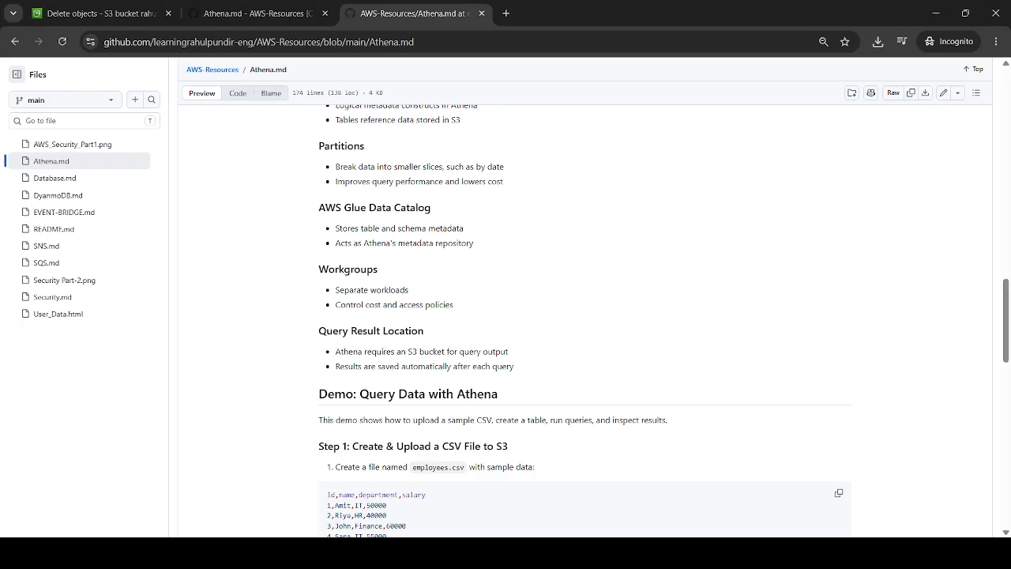
Step: Switch to the AWS console, find the S3 service and open the existing demo bucket
{"action": "left_click", "coordinate": [101, 13]}
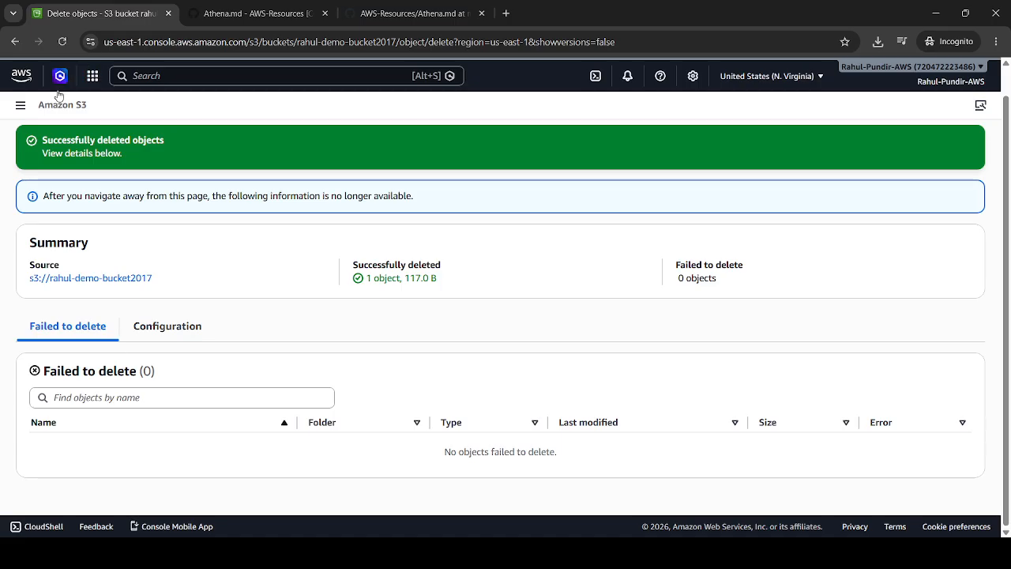
{"action": "left_click", "coordinate": [145, 75]}
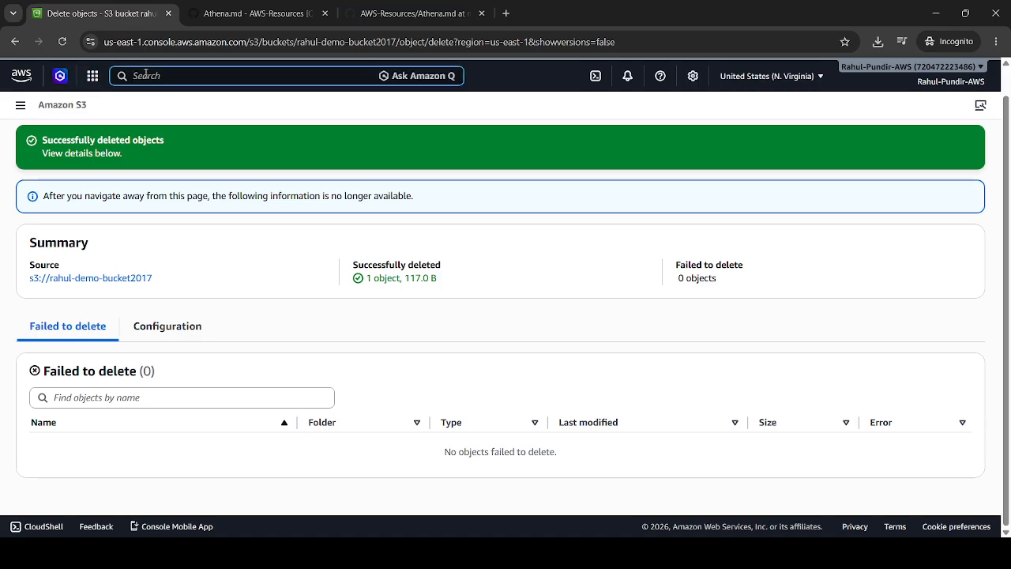
{"action": "type", "text": "s3"}
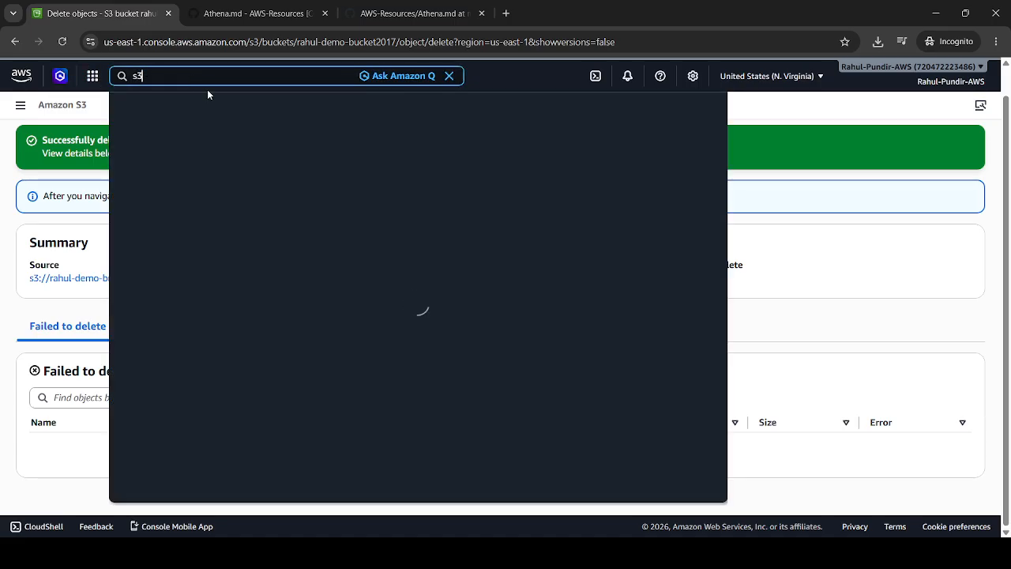
{"action": "left_click", "coordinate": [318, 149]}
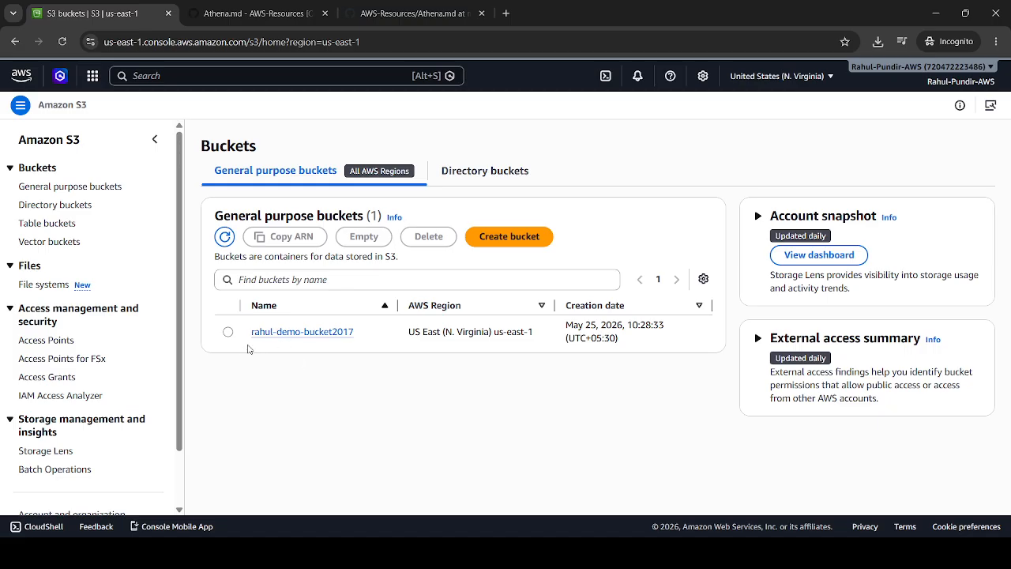
{"action": "left_click", "coordinate": [290, 333]}
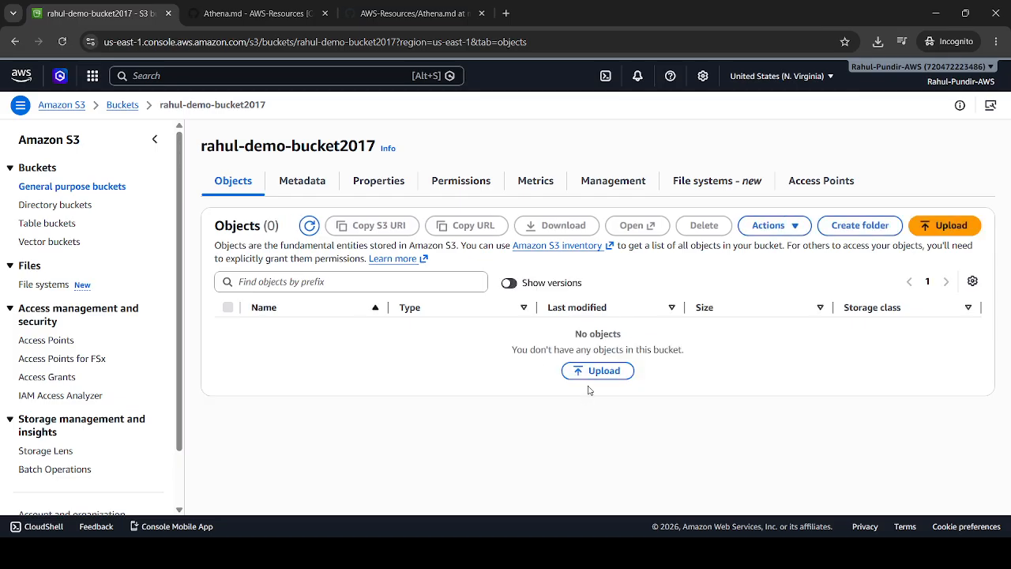
Step: Upload the file users (2).csv to the demo bucket
{"action": "left_click", "coordinate": [599, 371]}
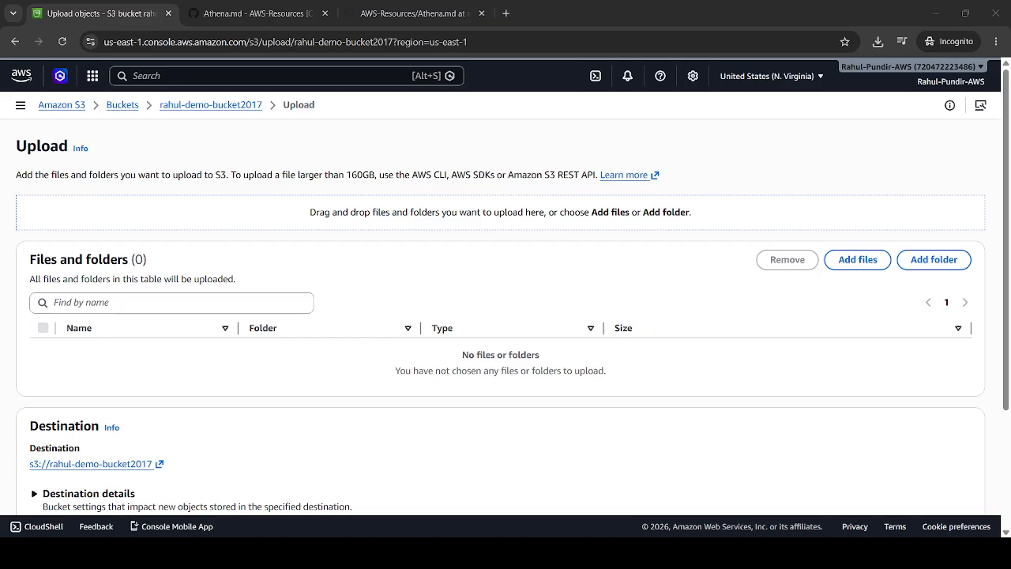
{"action": "left_click", "coordinate": [664, 496]}
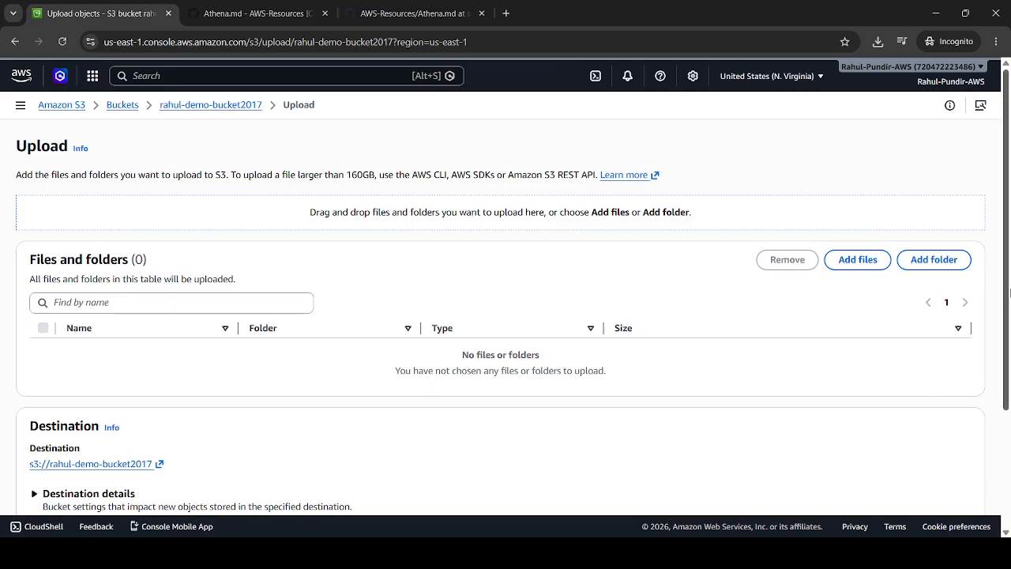
{"action": "scroll", "coordinate": [1009, 293], "scroll_direction": "down", "scroll_amount": 2}
{"action": "scroll", "coordinate": [1009, 292], "scroll_direction": "up", "scroll_amount": 2}
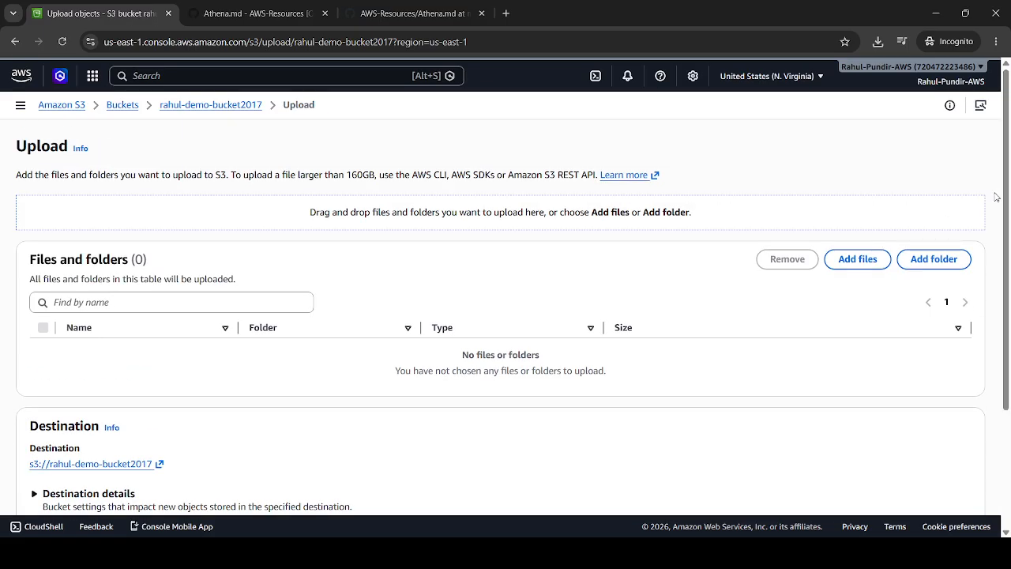
{"action": "left_click", "coordinate": [839, 265]}
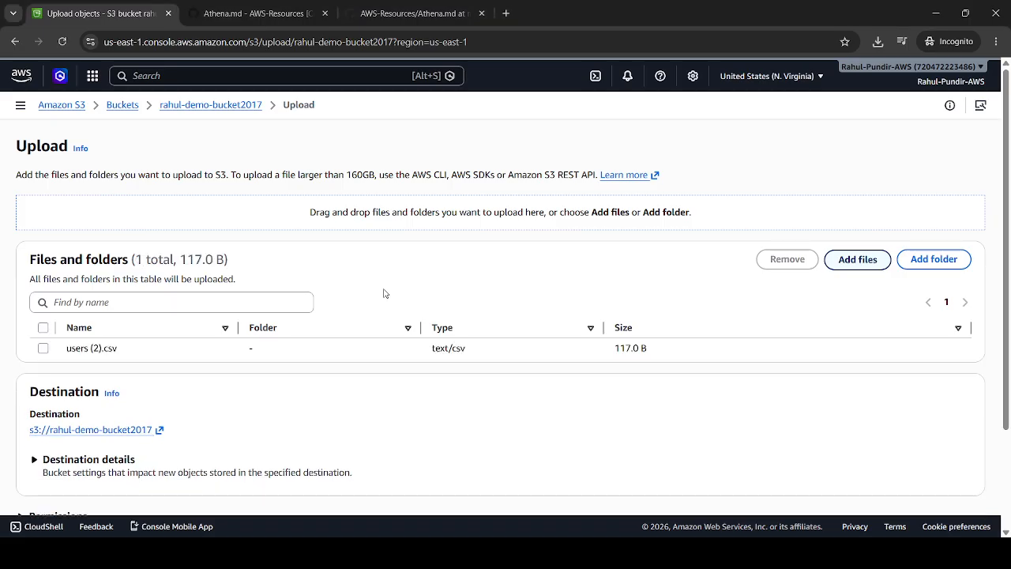
{"action": "left_click", "coordinate": [42, 348]}
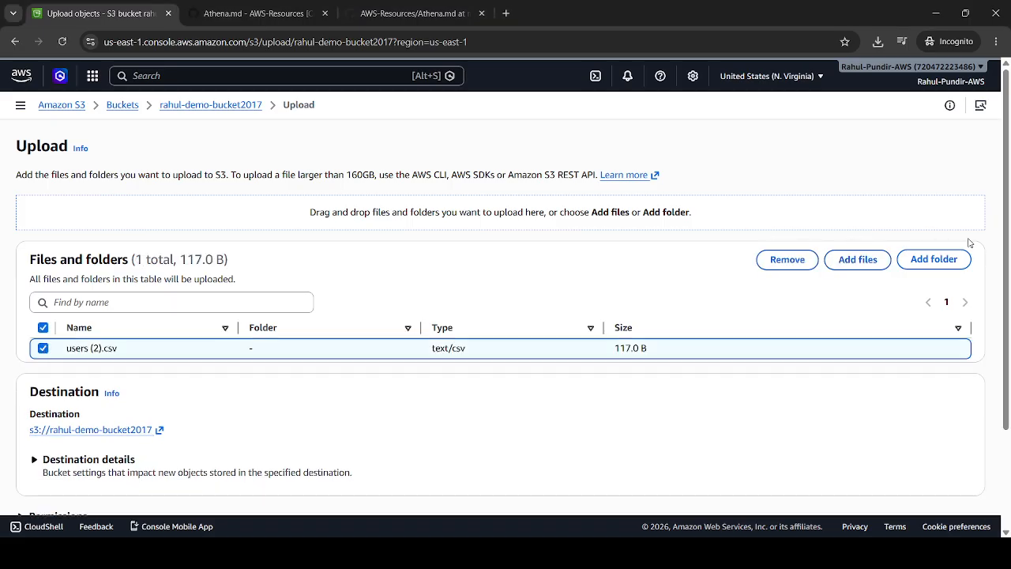
{"action": "scroll", "coordinate": [975, 356], "scroll_direction": "down", "scroll_amount": 2}
{"action": "left_click", "coordinate": [954, 476]}
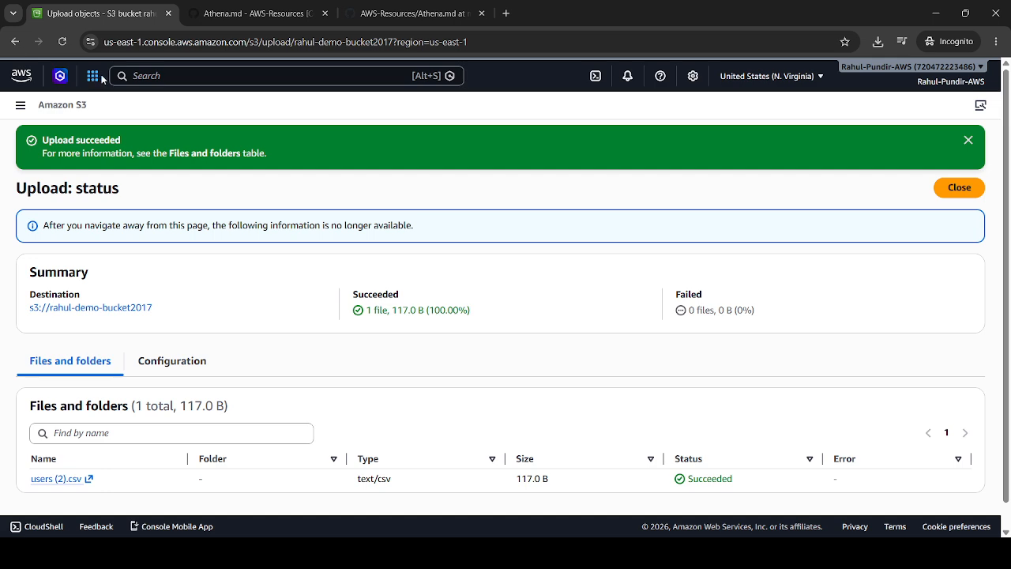
Step: Open the AWS console home in a separate browser tab and go to the Athena query editor
{"action": "middle_click", "coordinate": [60, 74]}
{"action": "left_click", "coordinate": [254, 7]}
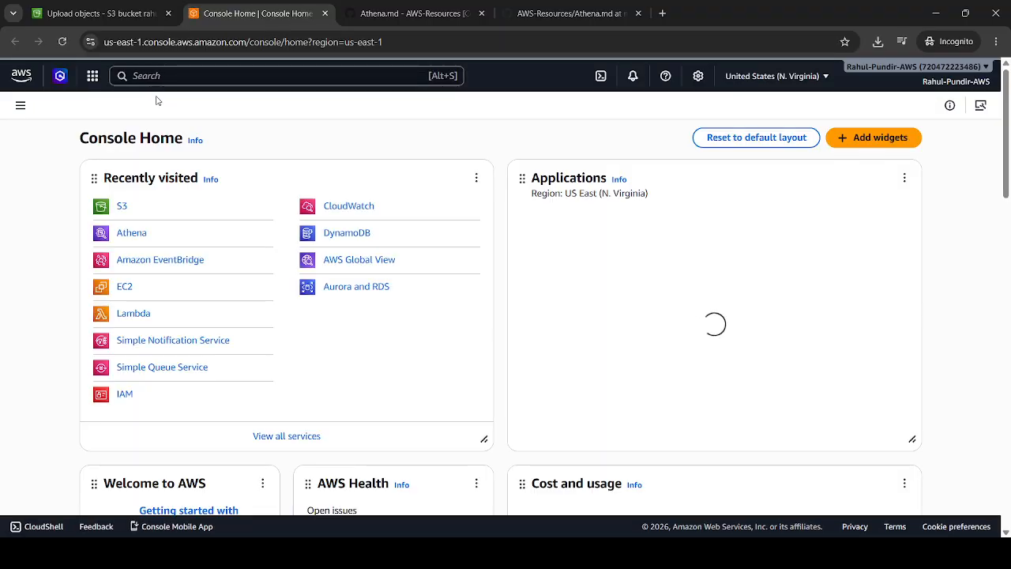
{"action": "left_click", "coordinate": [132, 75]}
{"action": "type", "text": "athena"}
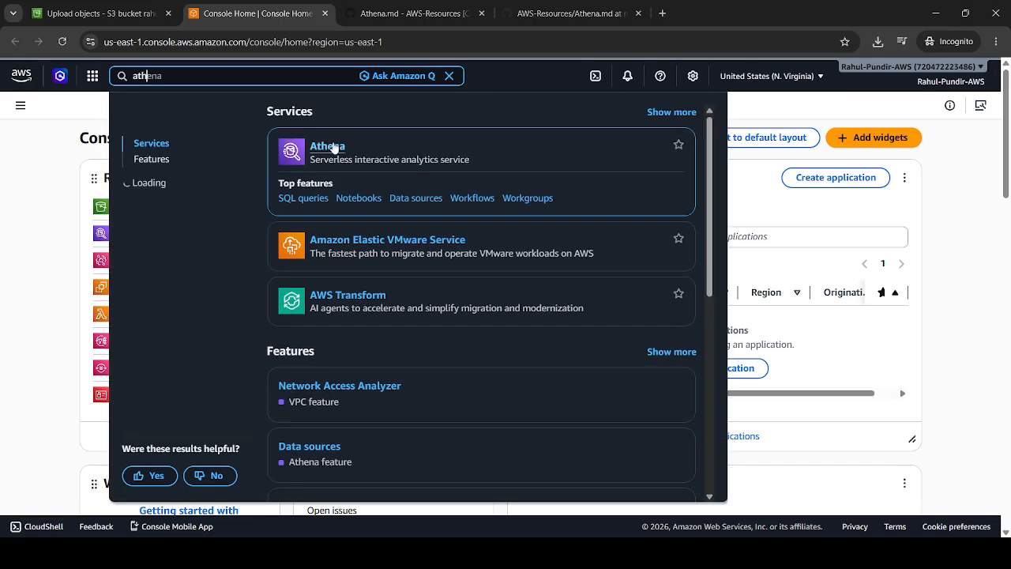
{"action": "left_click", "coordinate": [333, 144]}
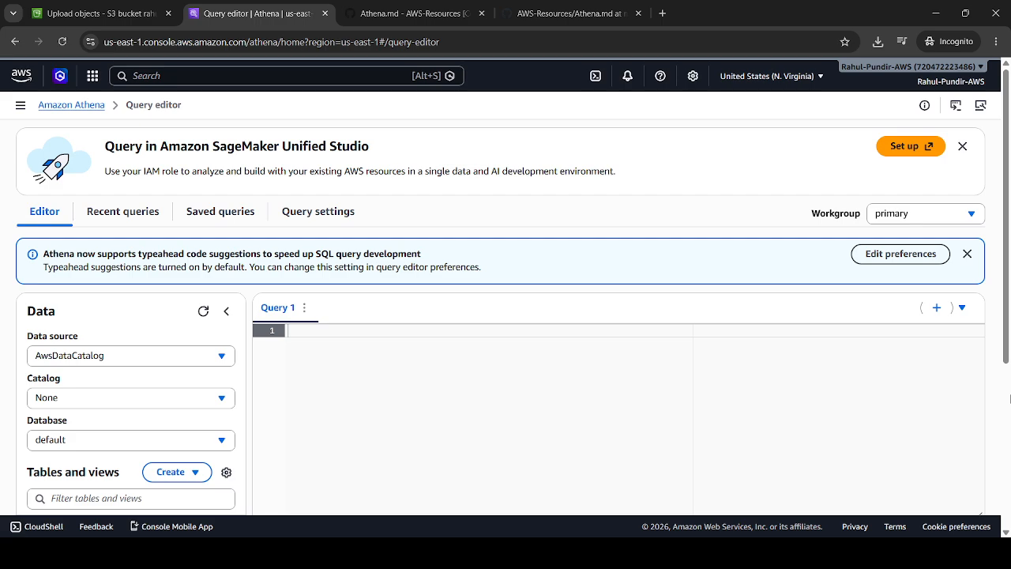
Step: Write and run the query CREATE DATABASE db_user in the Athena editor
{"action": "left_click_drag", "start_coordinate": [1008, 365], "coordinate": [1007, 388]}
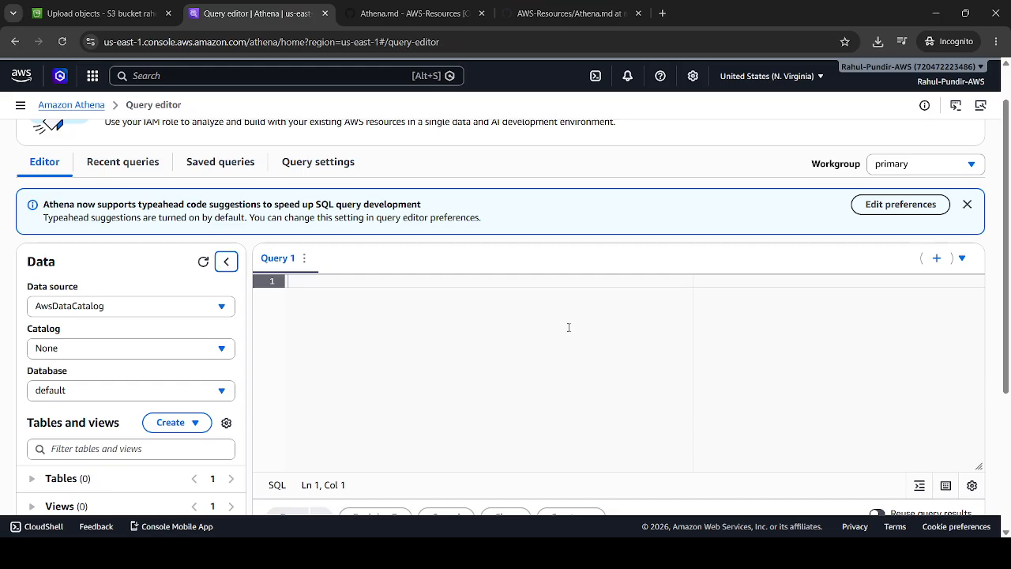
{"action": "left_click", "coordinate": [463, 292]}
{"action": "type", "text": "CREATE "}
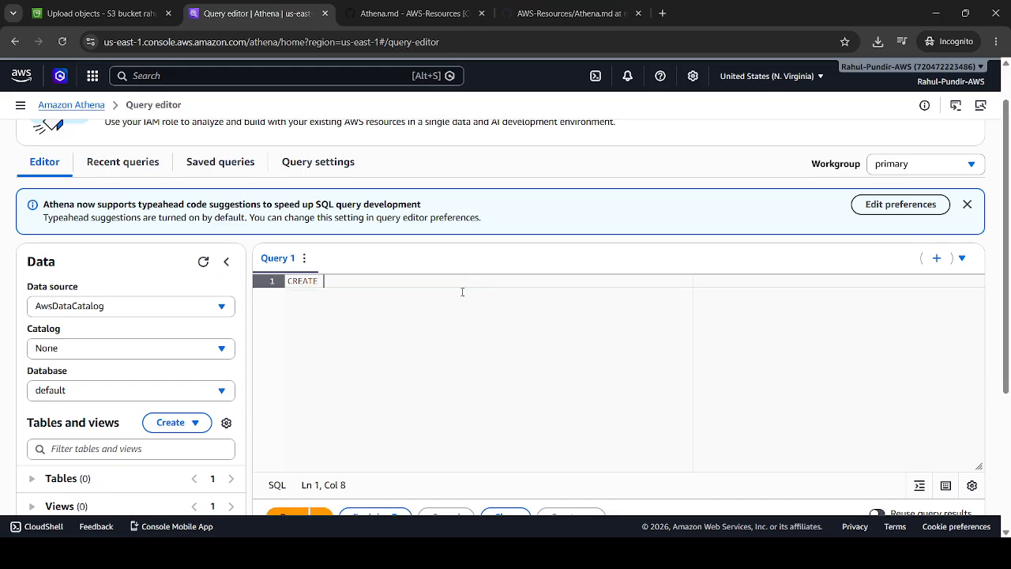
{"action": "type", "text": "DATABASE M"}
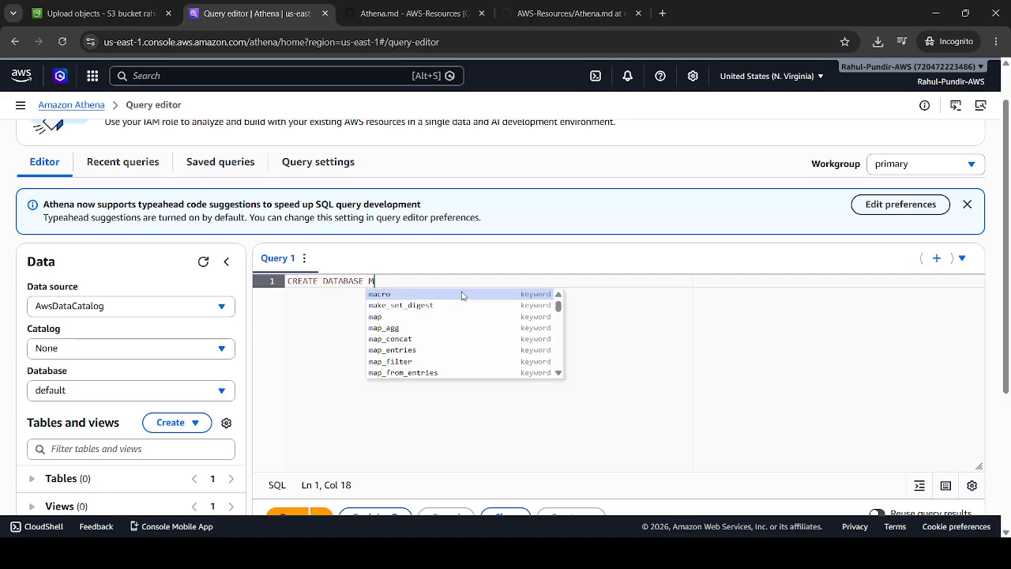
{"action": "key", "text": "BackSpace"}
{"action": "type", "text": "db_"}
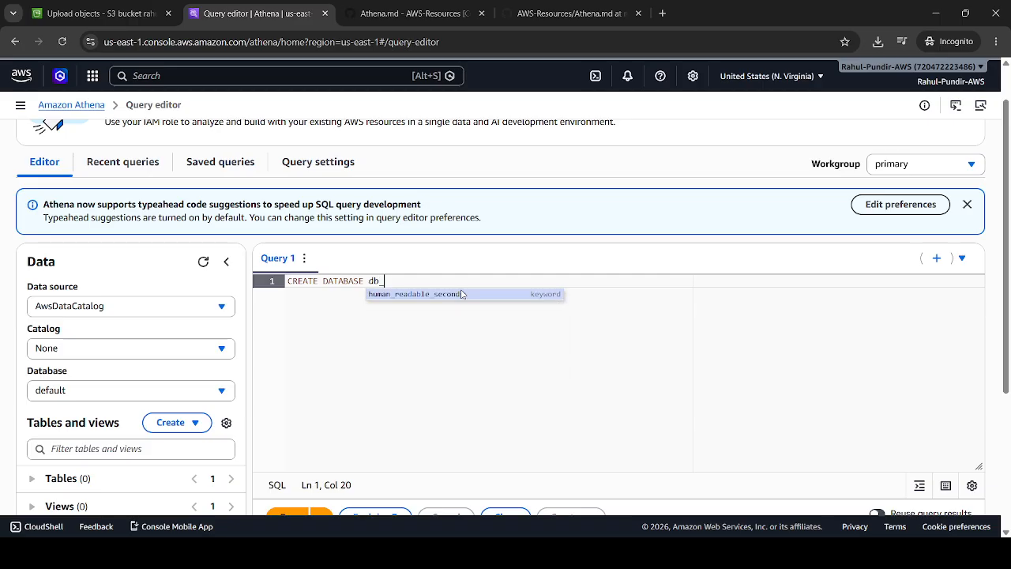
{"action": "type", "text": "user"}
{"action": "key", "text": "ctrl+a"}
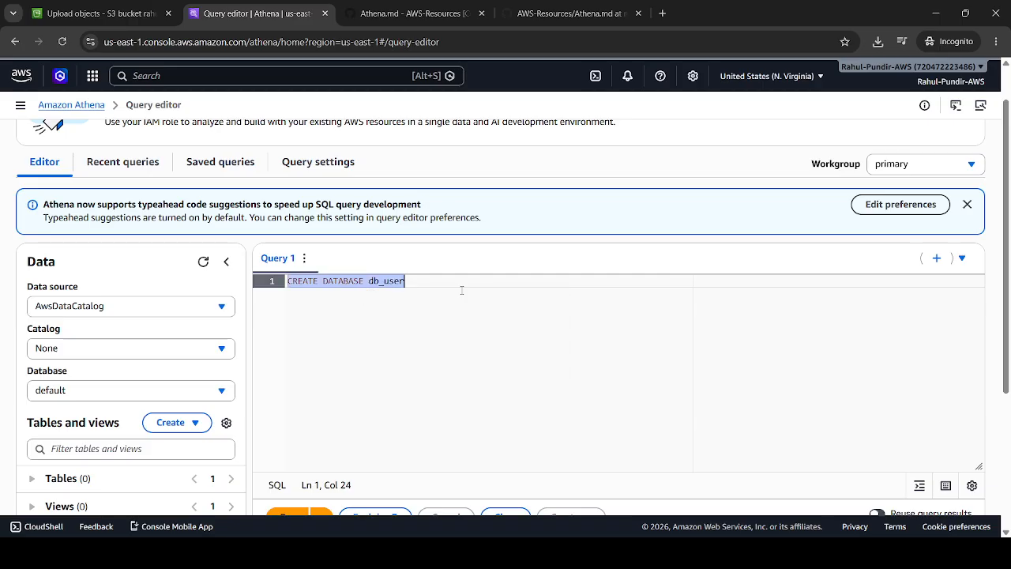
{"action": "left_click", "coordinate": [291, 515]}
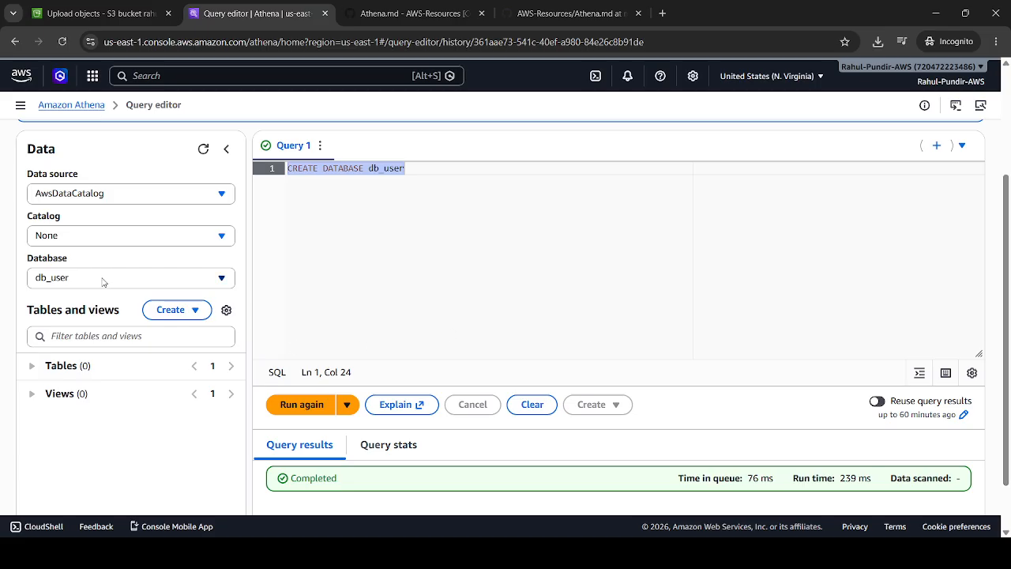
Step: Replace the query with CREATE EXTERNAL TABLE users (userId INT, name STRING, age INT, city STRING) reading comma-delimited text from the demo bucket, skipping one header line
{"action": "left_click", "coordinate": [395, 221]}
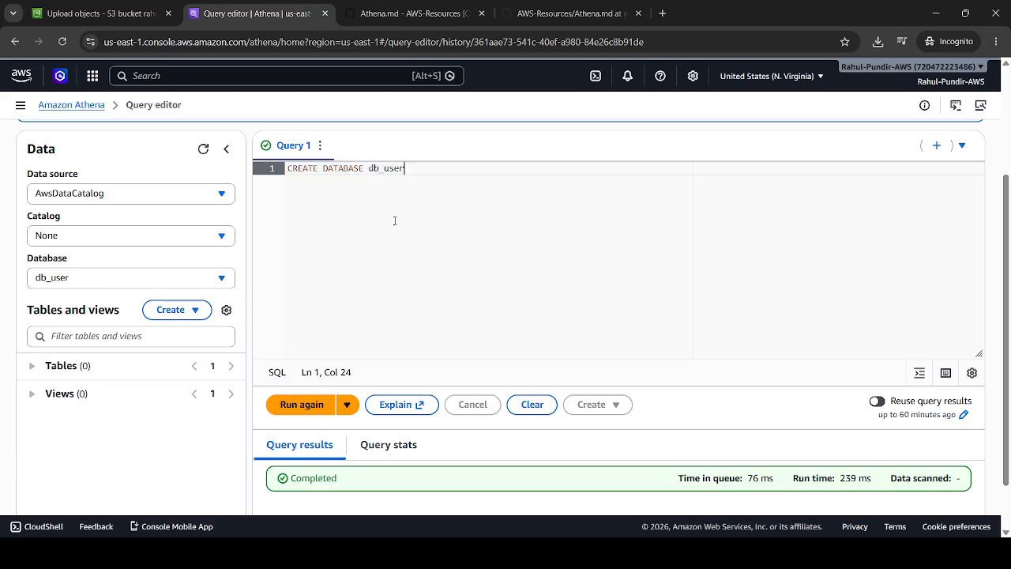
{"action": "key", "text": "ctrl+a"}
{"action": "key", "text": "BackSpace"}
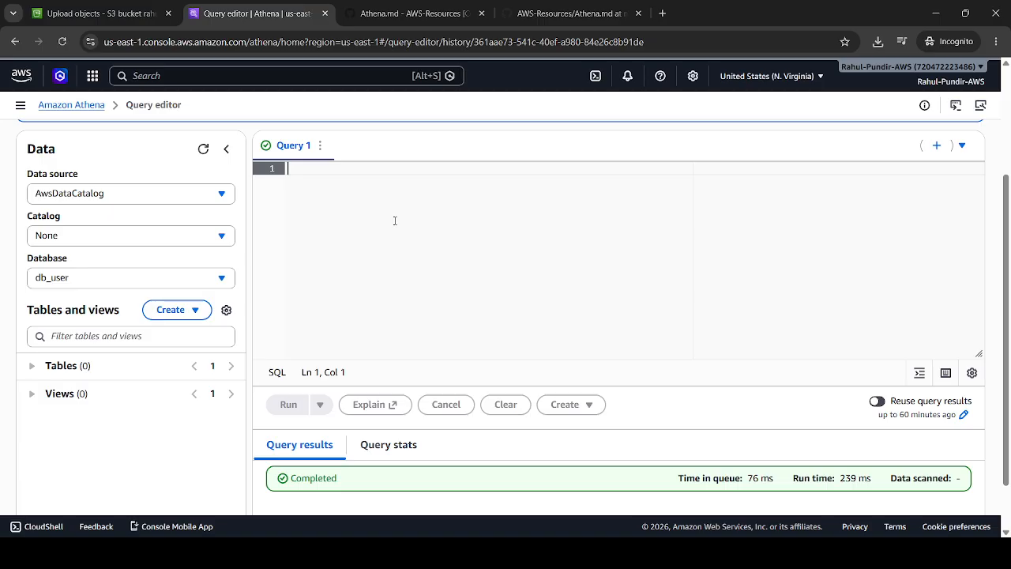
{"action": "left_click", "coordinate": [196, 280]}
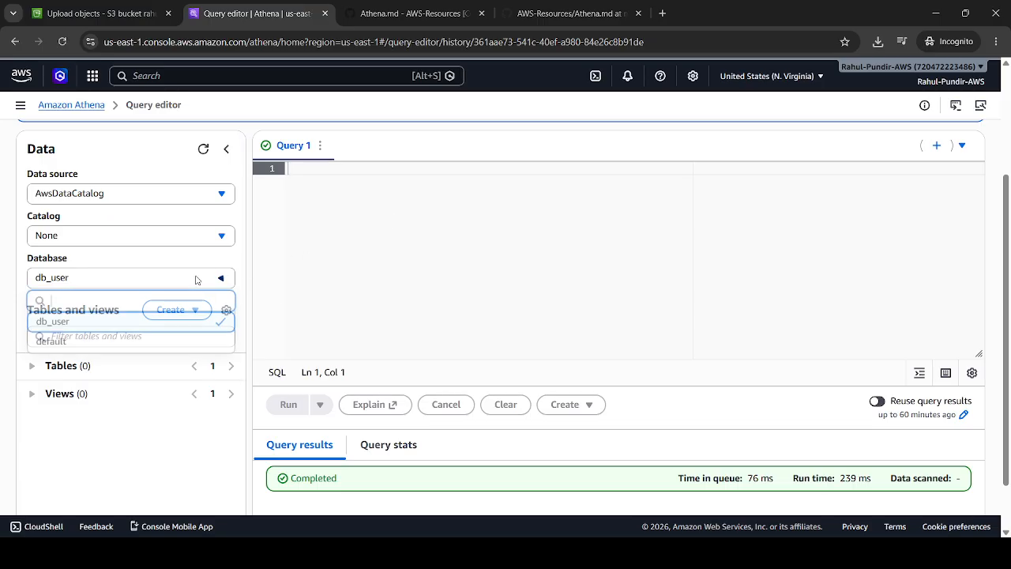
{"action": "left_click", "coordinate": [196, 280]}
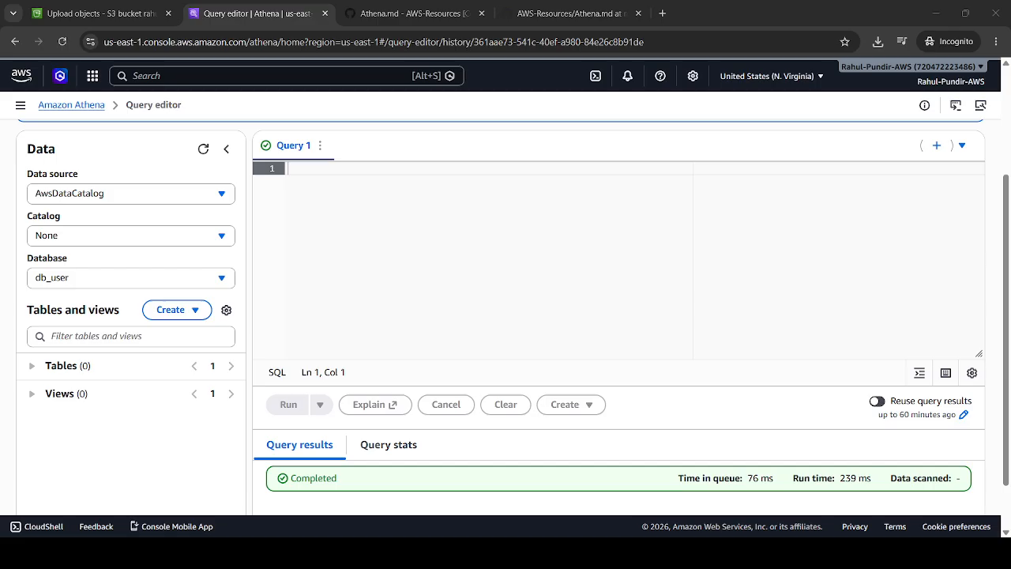
{"action": "left_click", "coordinate": [518, 330]}
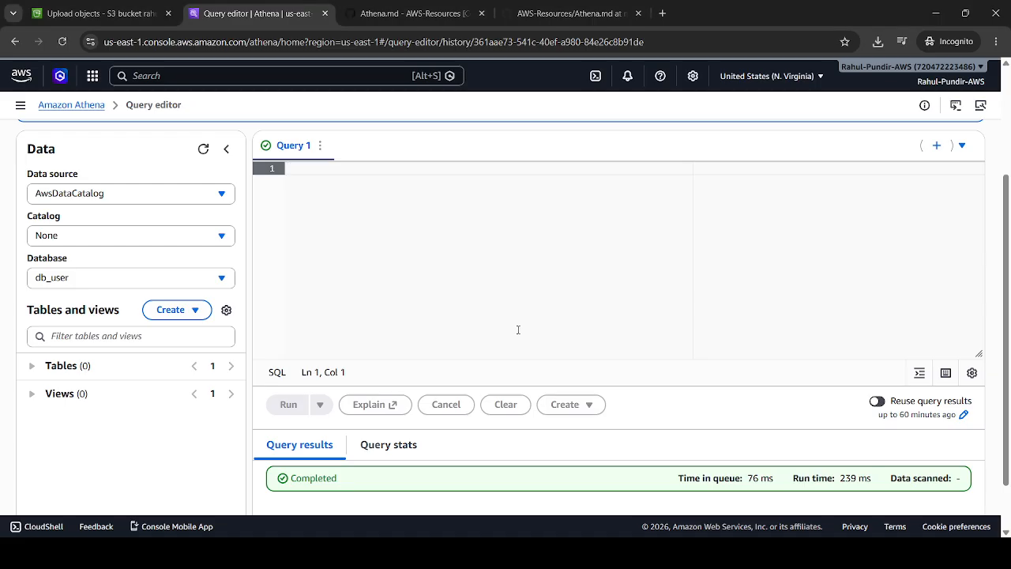
{"action": "key", "text": "ctrl+v"}
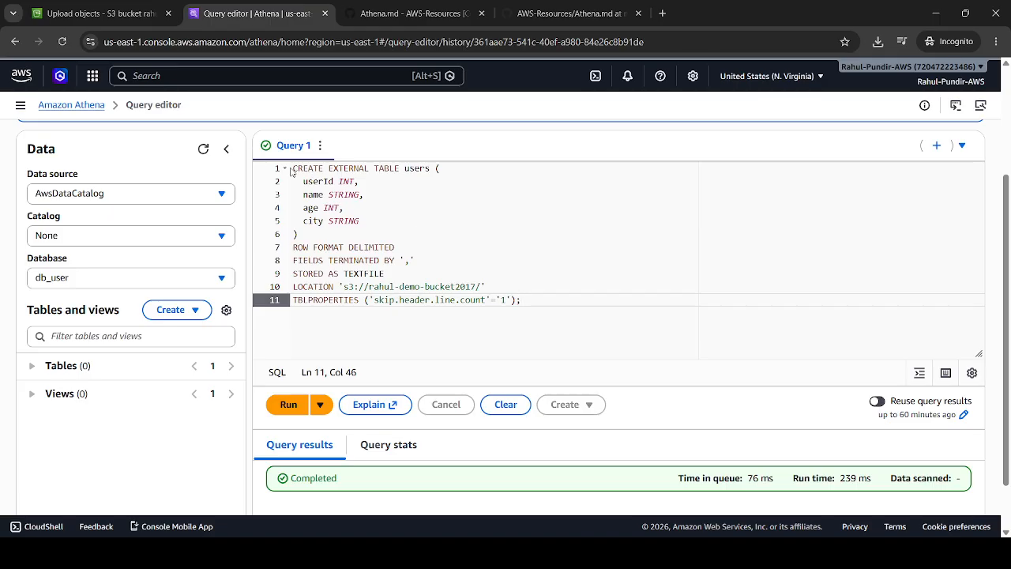
Step: Review the CREATE EXTERNAL TABLE statement clause by clause: EXTERNAL keyword, row format, field delimiter, storage format, S3 location and table properties
{"action": "left_click_drag", "start_coordinate": [292, 170], "coordinate": [537, 314]}
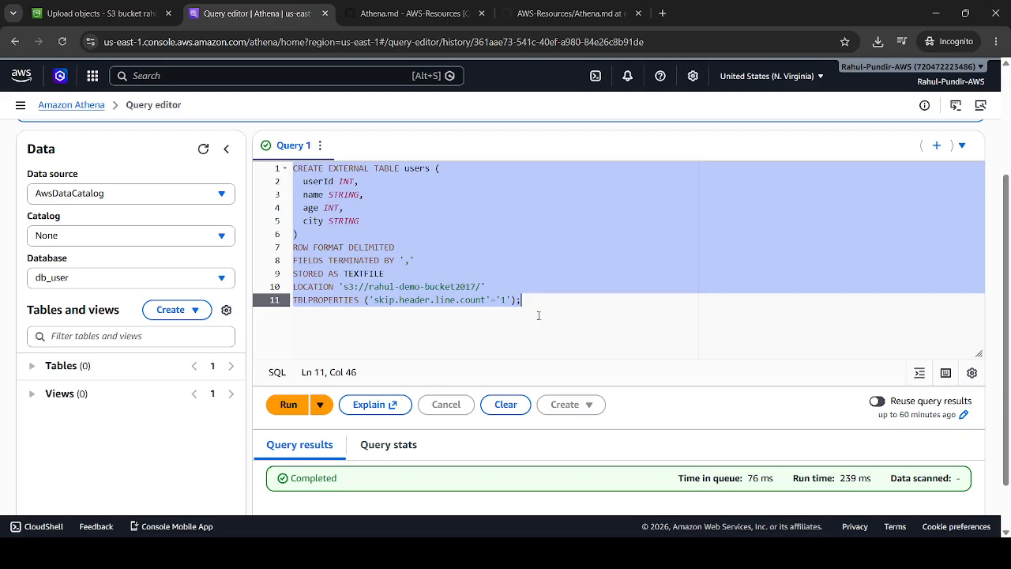
{"action": "double_click", "coordinate": [340, 169]}
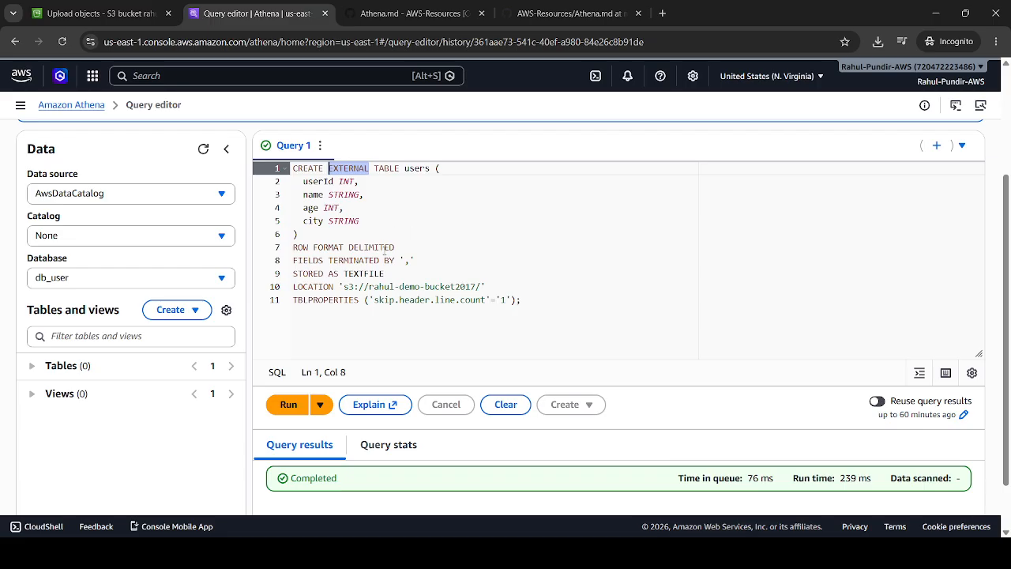
{"action": "left_click_drag", "start_coordinate": [395, 247], "coordinate": [290, 248]}
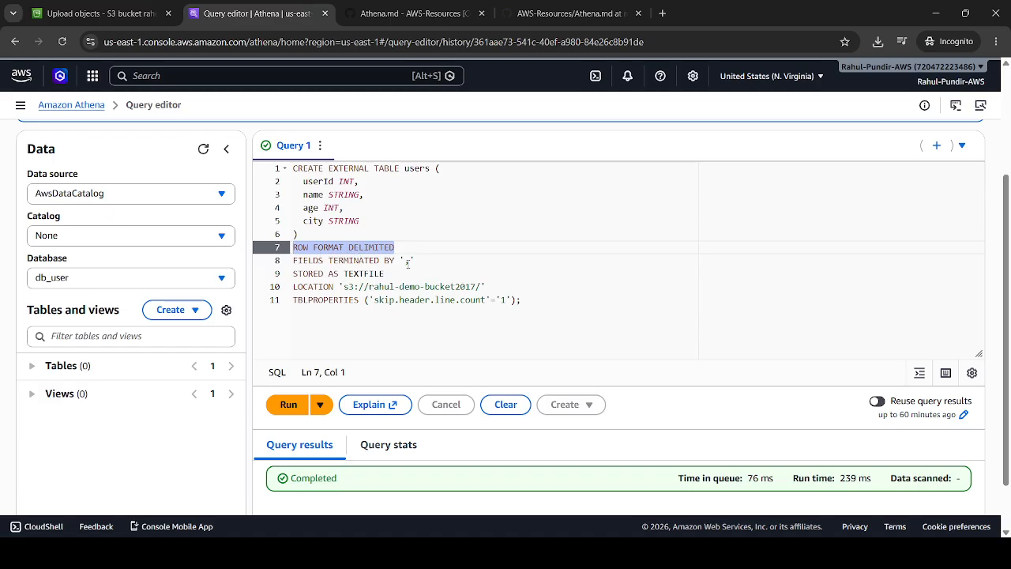
{"action": "left_click_drag", "start_coordinate": [413, 261], "coordinate": [290, 261]}
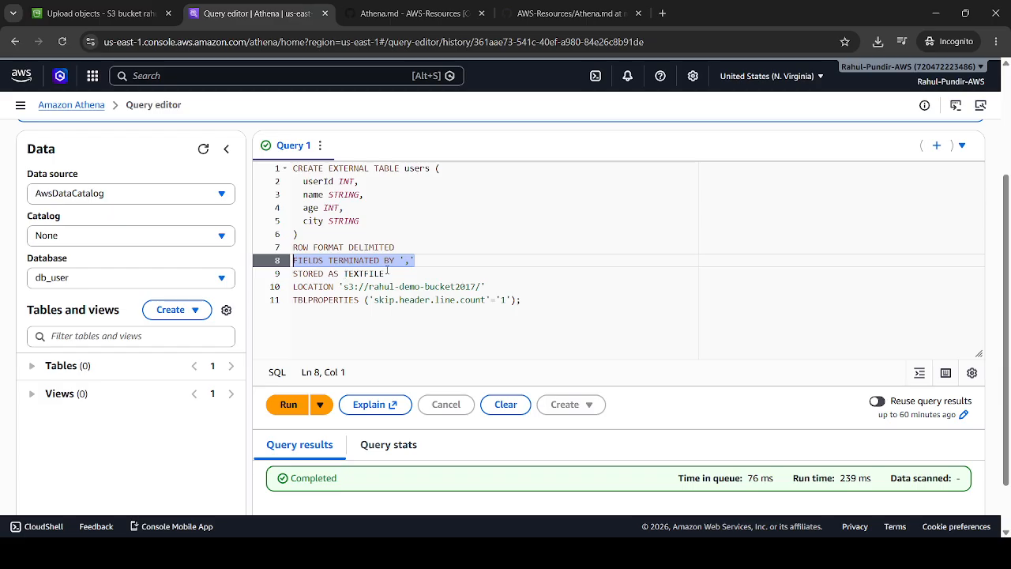
{"action": "left_click_drag", "start_coordinate": [386, 273], "coordinate": [290, 275]}
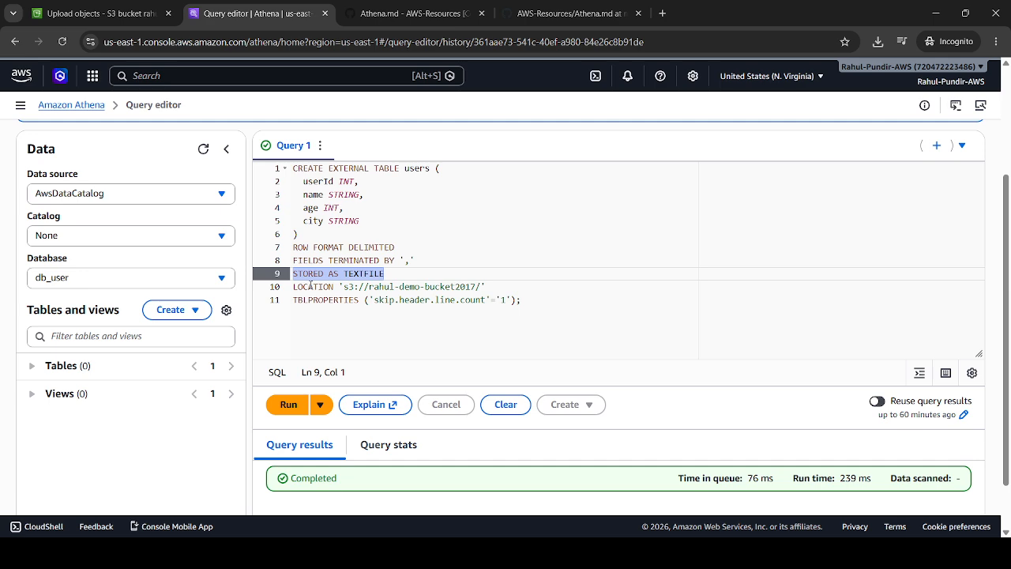
{"action": "double_click", "coordinate": [311, 285]}
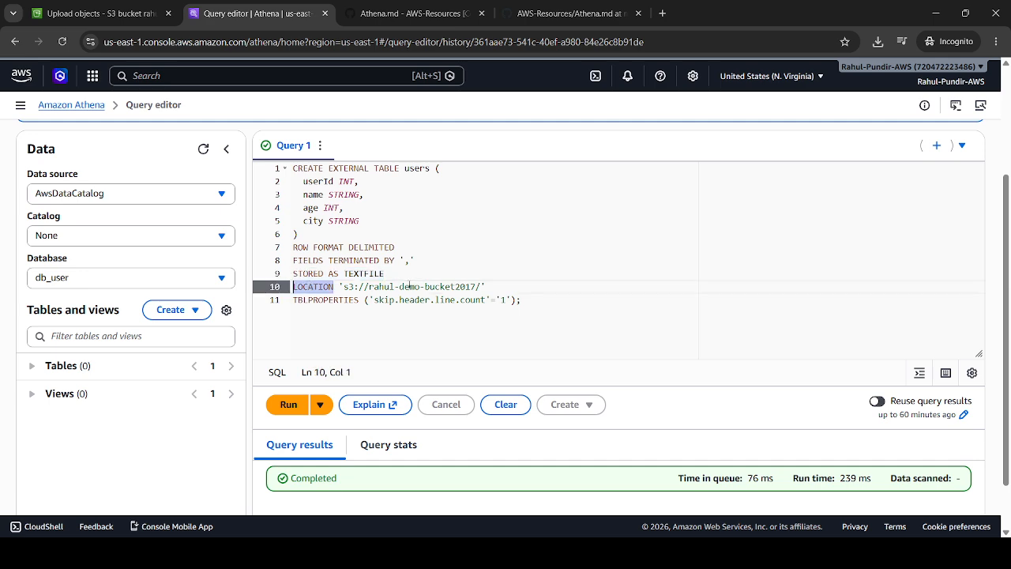
{"action": "left_click", "coordinate": [481, 286]}
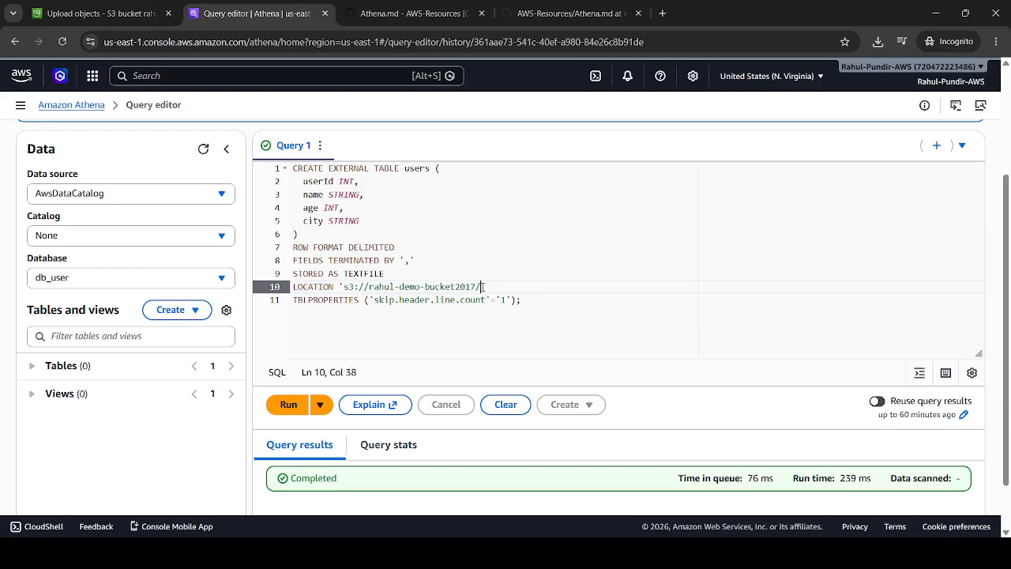
{"action": "left_click_drag", "start_coordinate": [482, 286], "coordinate": [359, 273]}
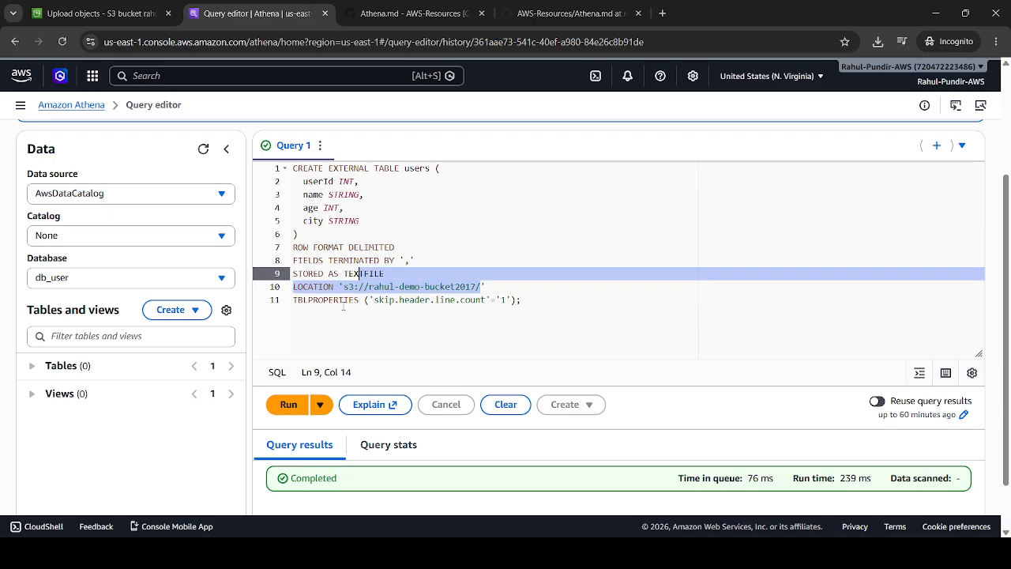
{"action": "double_click", "coordinate": [344, 301]}
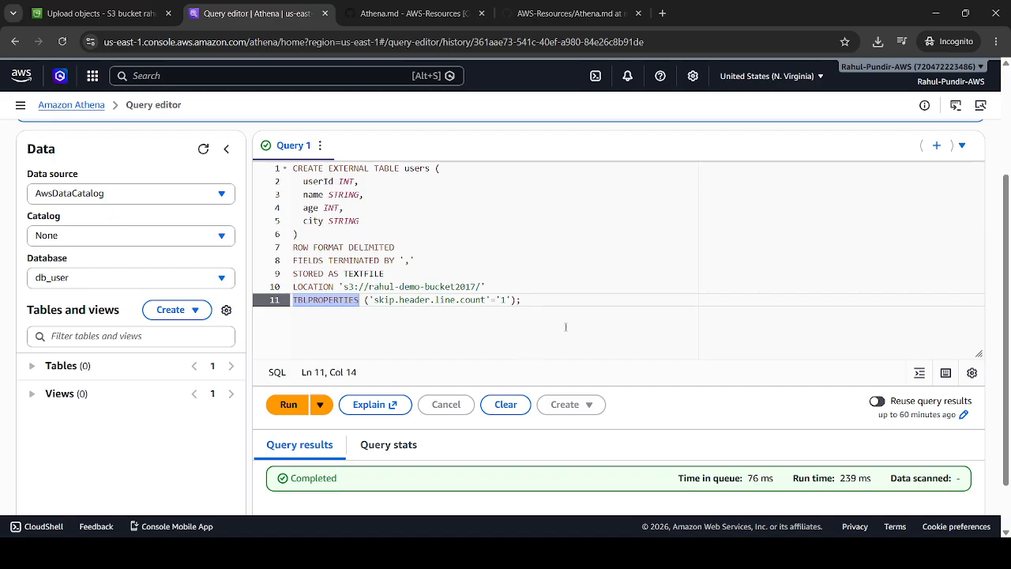
Step: Run the whole CREATE EXTERNAL TABLE users statement against db_user and view the database's tables
{"action": "left_click_drag", "start_coordinate": [566, 314], "coordinate": [282, 179]}
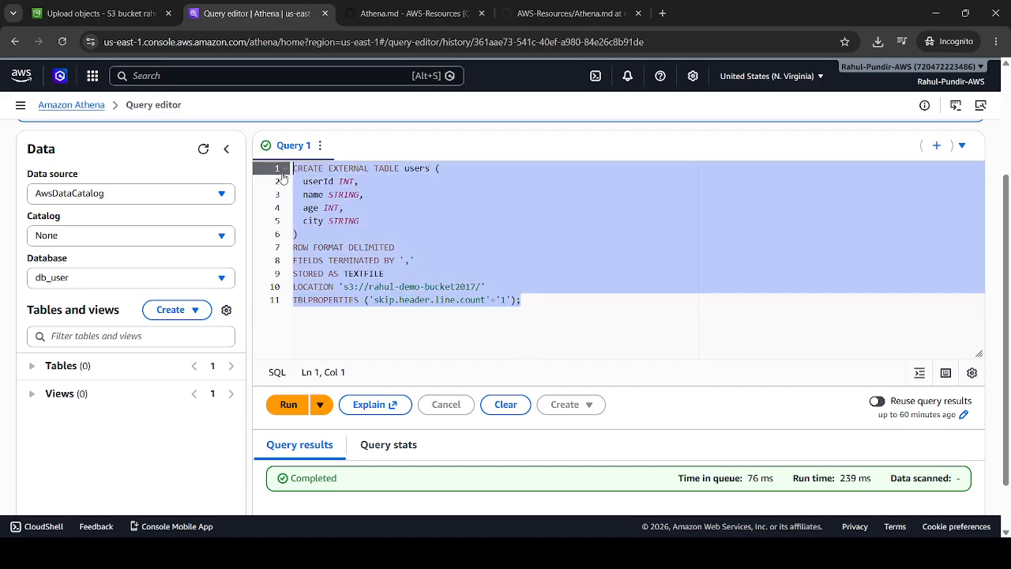
{"action": "left_click", "coordinate": [286, 404]}
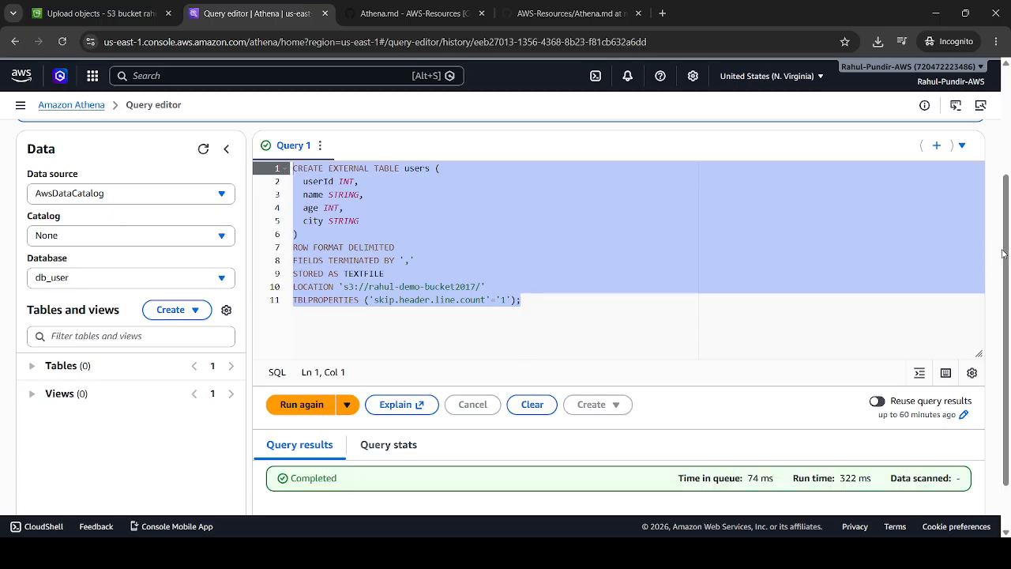
{"action": "scroll", "coordinate": [1009, 317], "scroll_direction": "down", "scroll_amount": 1}
{"action": "scroll", "coordinate": [1009, 316], "scroll_direction": "up", "scroll_amount": 1}
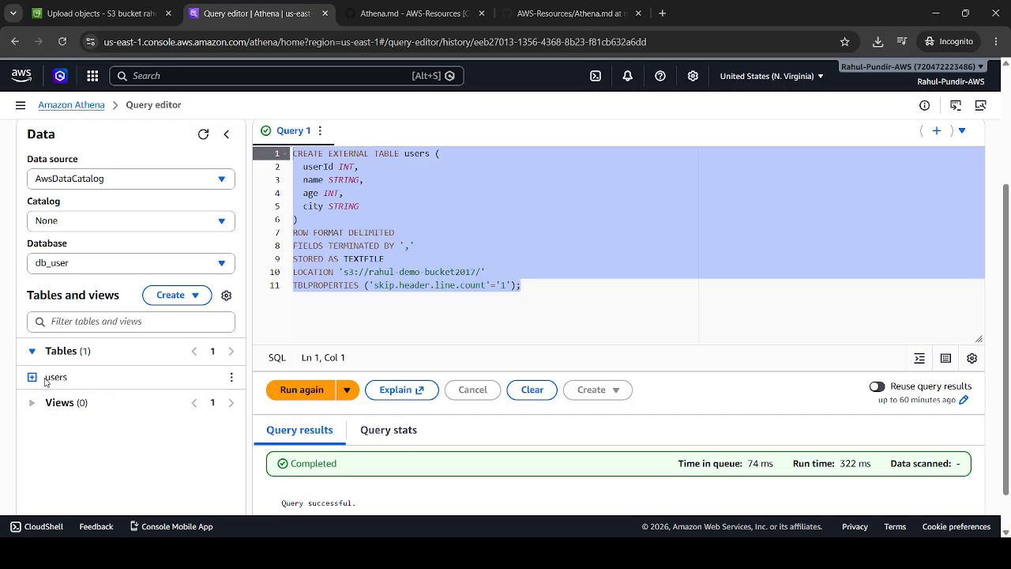
Step: Switch to the S3 browser tab, return to the demo bucket and browse to Unsaved/2026/06/04/ to inspect the query output files
{"action": "left_click", "coordinate": [109, 9]}
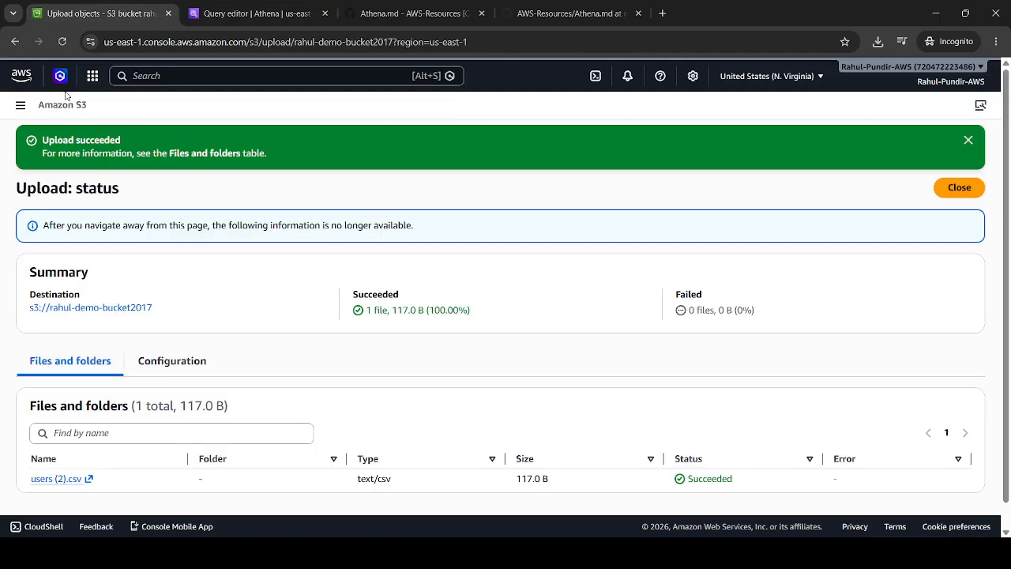
{"action": "left_click", "coordinate": [16, 42]}
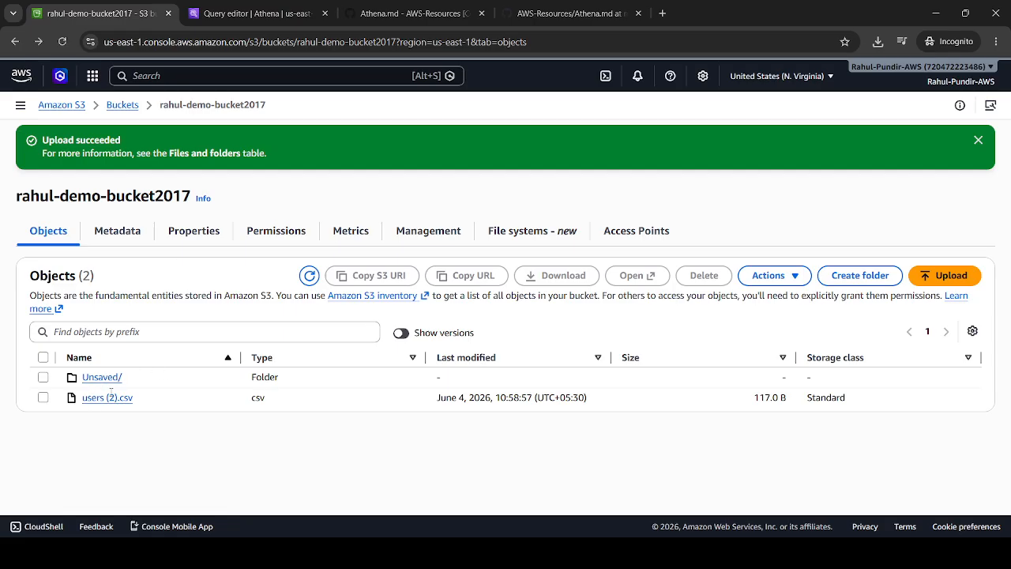
{"action": "left_click", "coordinate": [99, 379]}
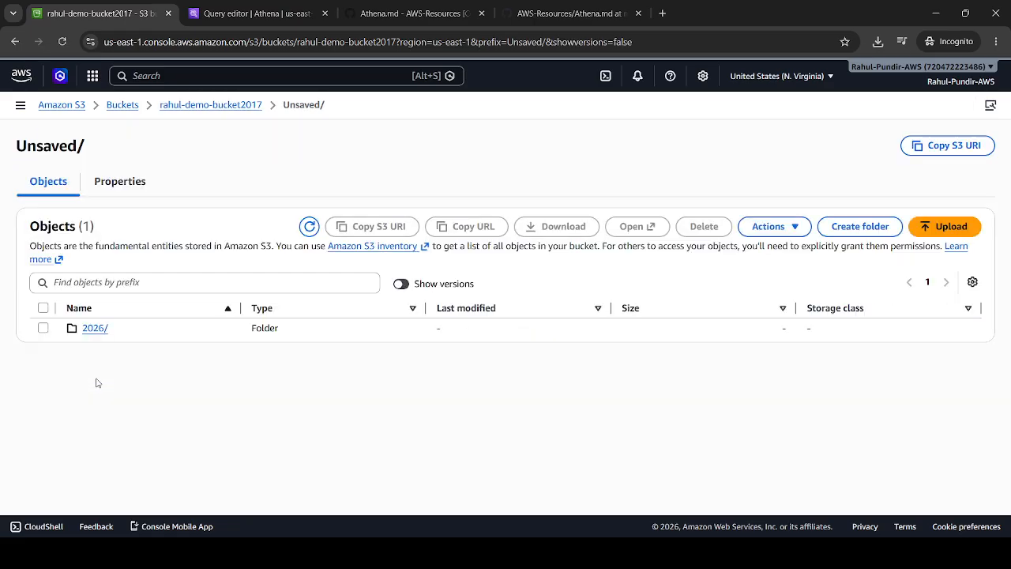
{"action": "left_click", "coordinate": [101, 332]}
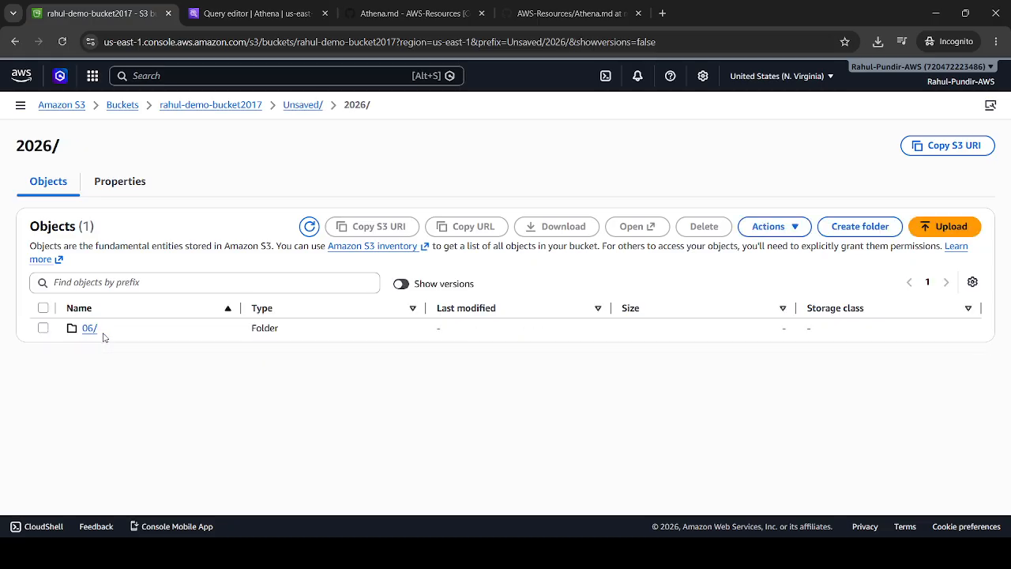
{"action": "left_click", "coordinate": [93, 333]}
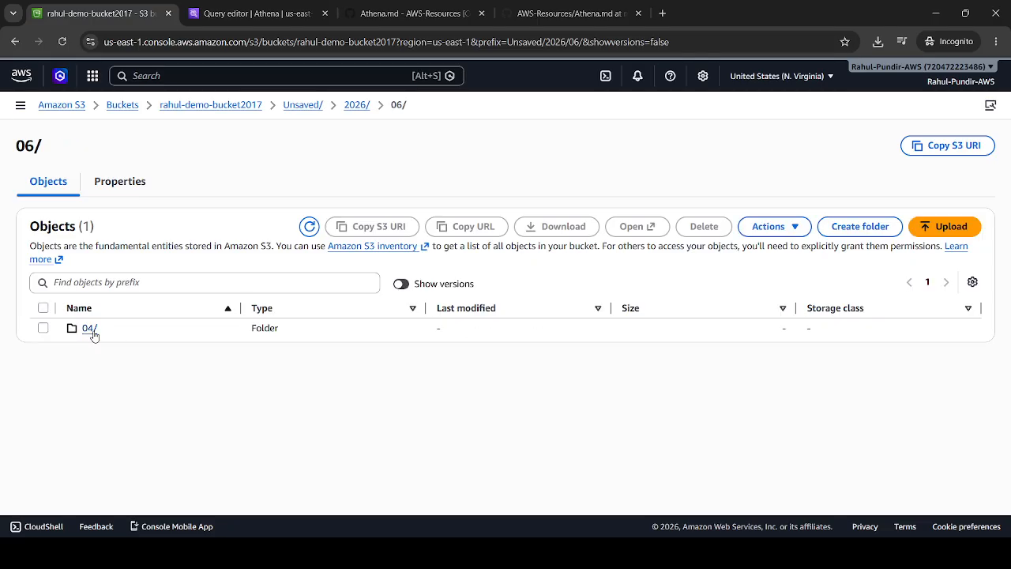
{"action": "left_click", "coordinate": [89, 329]}
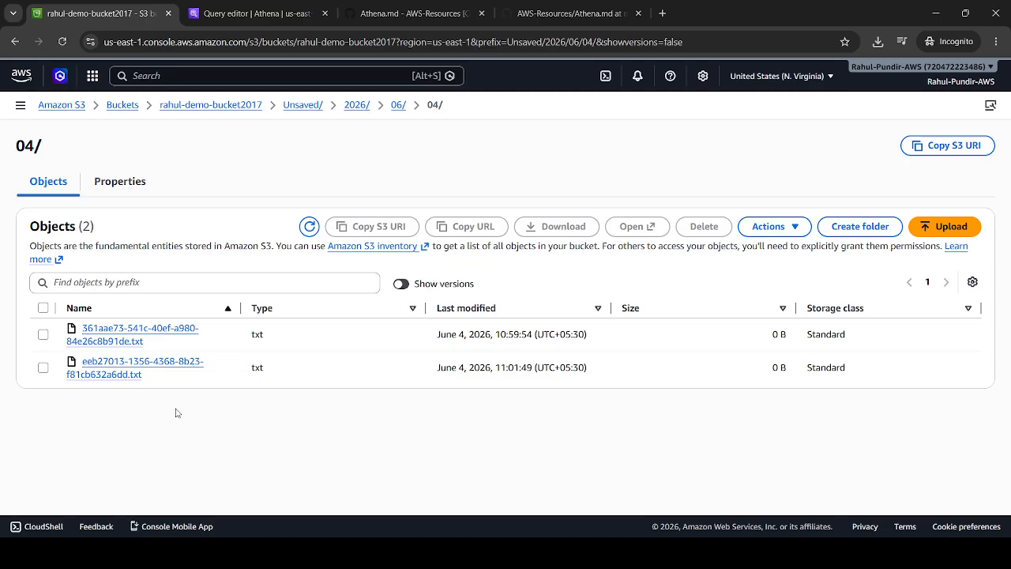
Step: Back in the Athena query editor, add the query select userid, name, age, city from users below the CREATE EXTERNAL TABLE statement
{"action": "left_click", "coordinate": [249, 7]}
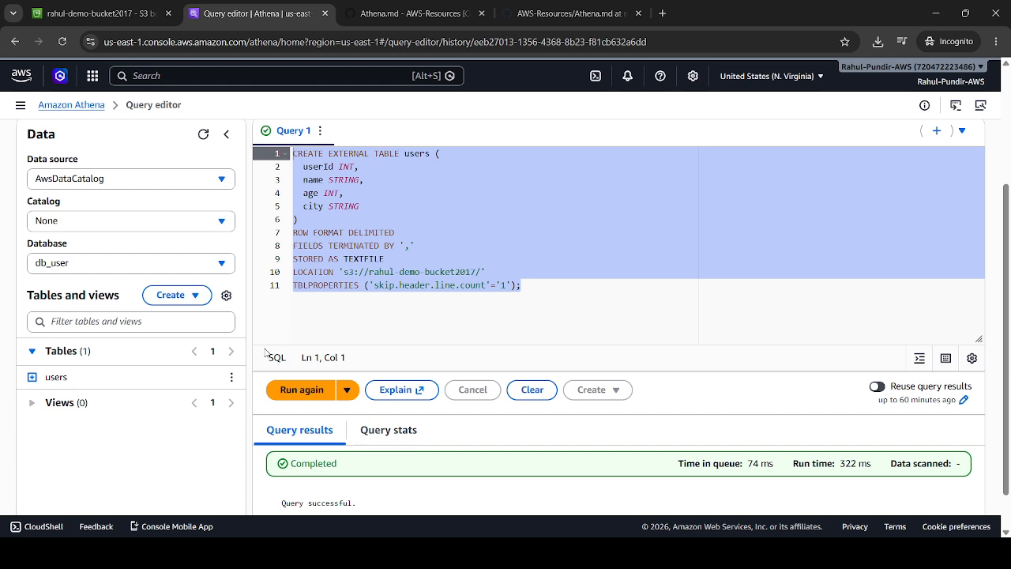
{"action": "left_click", "coordinate": [625, 275]}
{"action": "left_click", "coordinate": [605, 286]}
{"action": "key", "text": "Return"}
{"action": "key", "text": "Return"}
{"action": "type", "text": "se"}
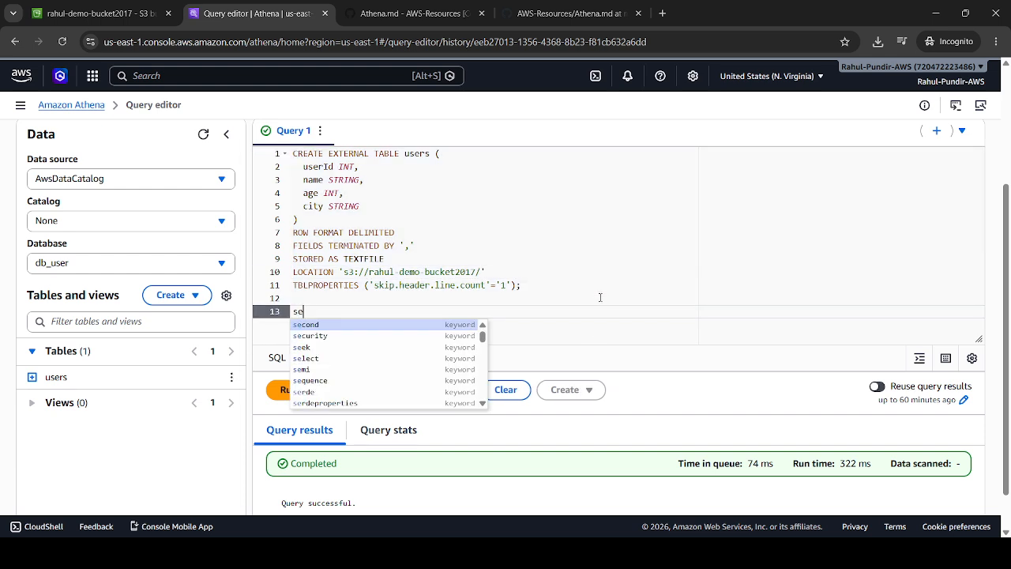
{"action": "type", "text": "lect u"}
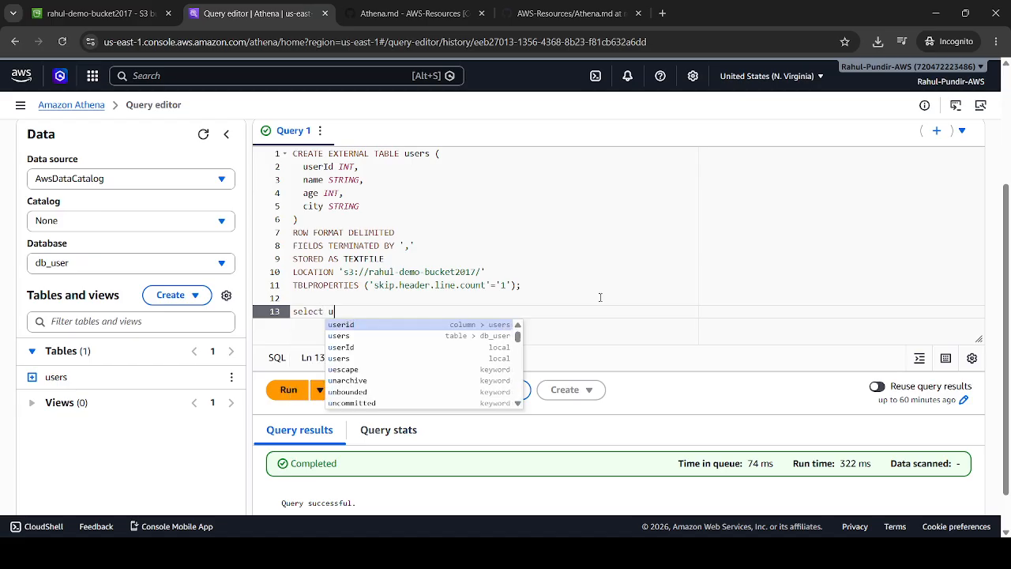
{"action": "type", "text": "serid, name"}
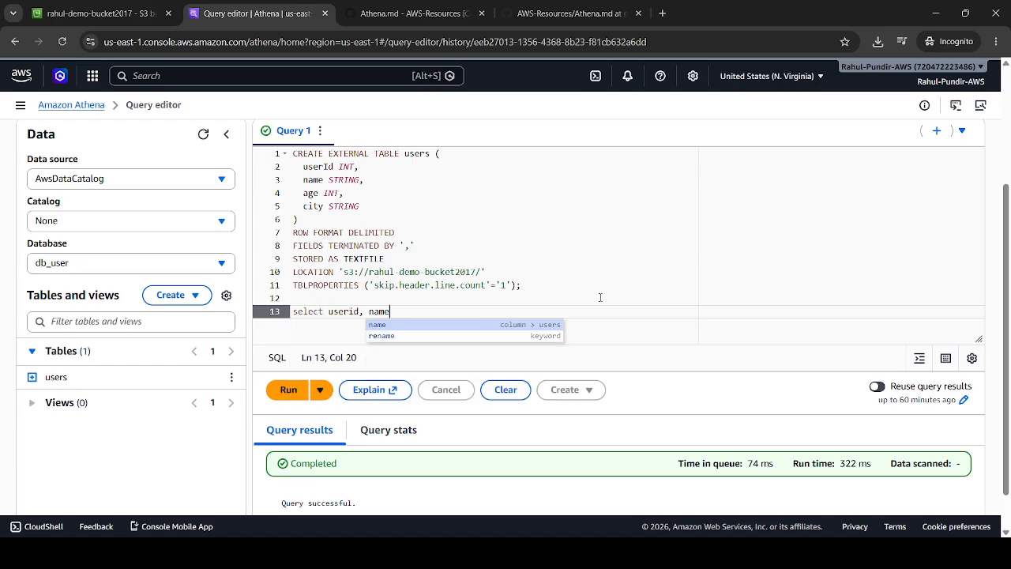
{"action": "type", "text": ", age, c"}
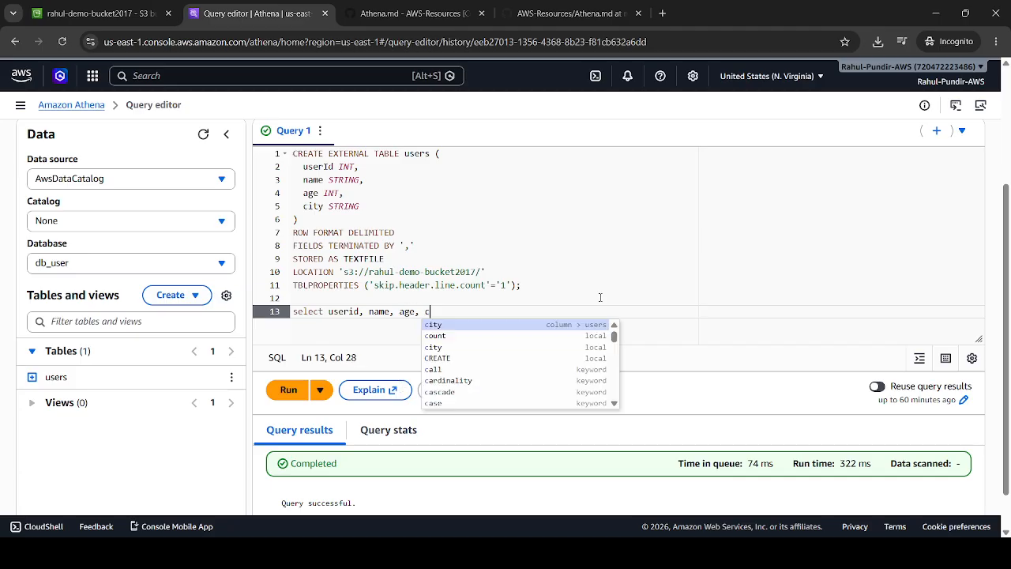
{"action": "type", "text": "ity from users"}
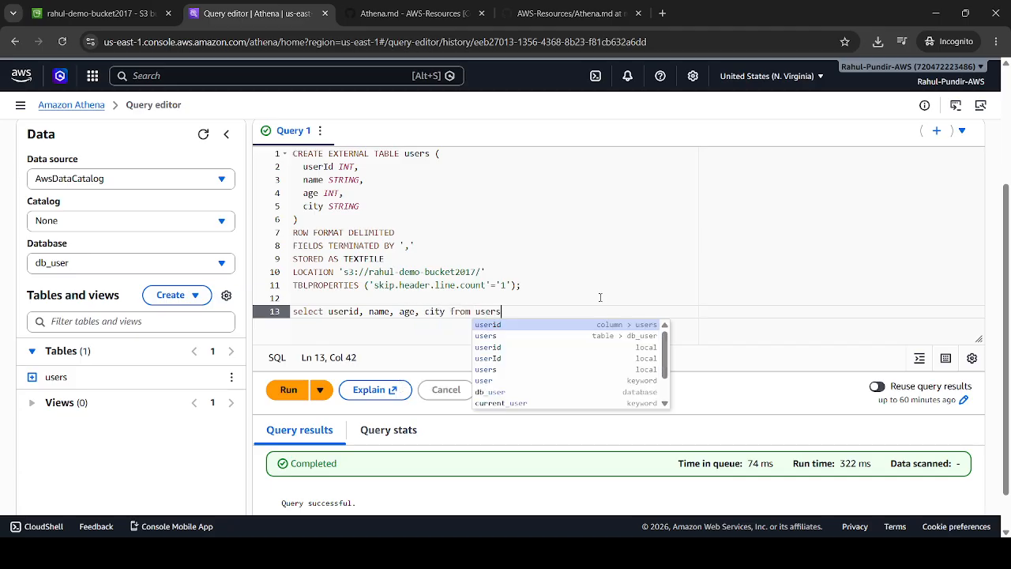
{"action": "key", "text": "Escape"}
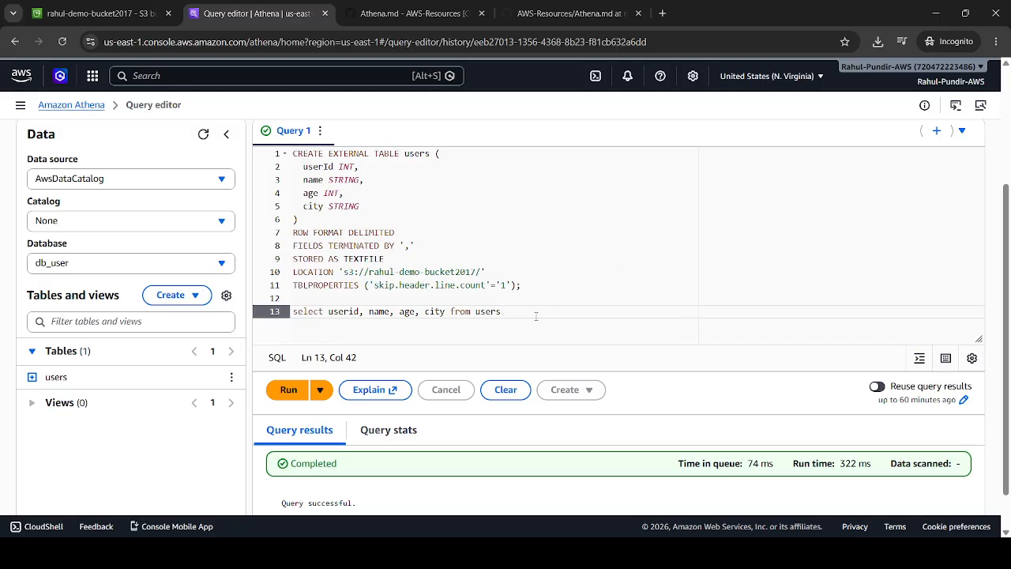
Step: Run only the select query on the users table and view its result rows
{"action": "left_click_drag", "start_coordinate": [507, 323], "coordinate": [241, 310]}
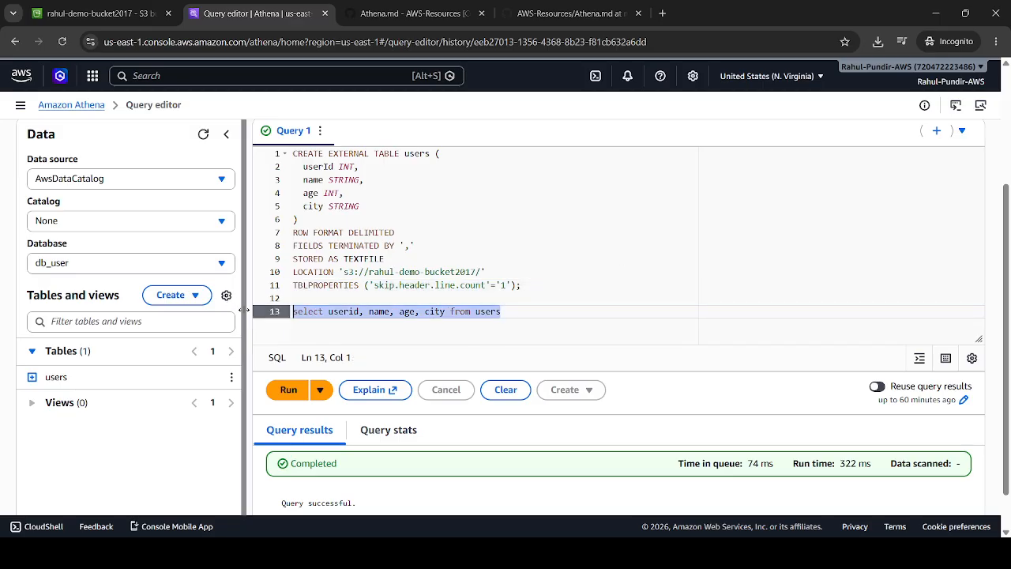
{"action": "left_click", "coordinate": [283, 395]}
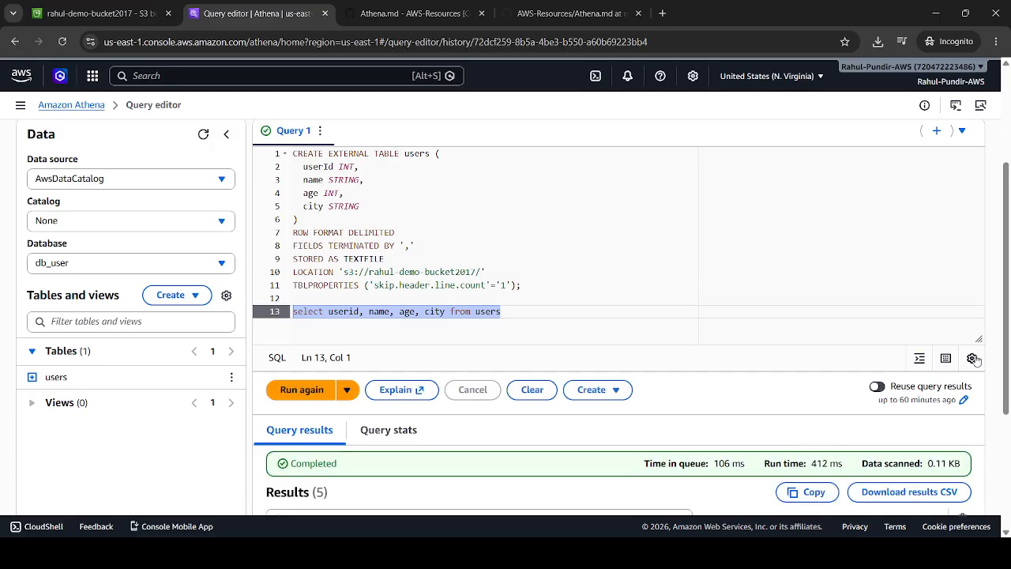
{"action": "left_click_drag", "start_coordinate": [1008, 322], "coordinate": [1008, 426]}
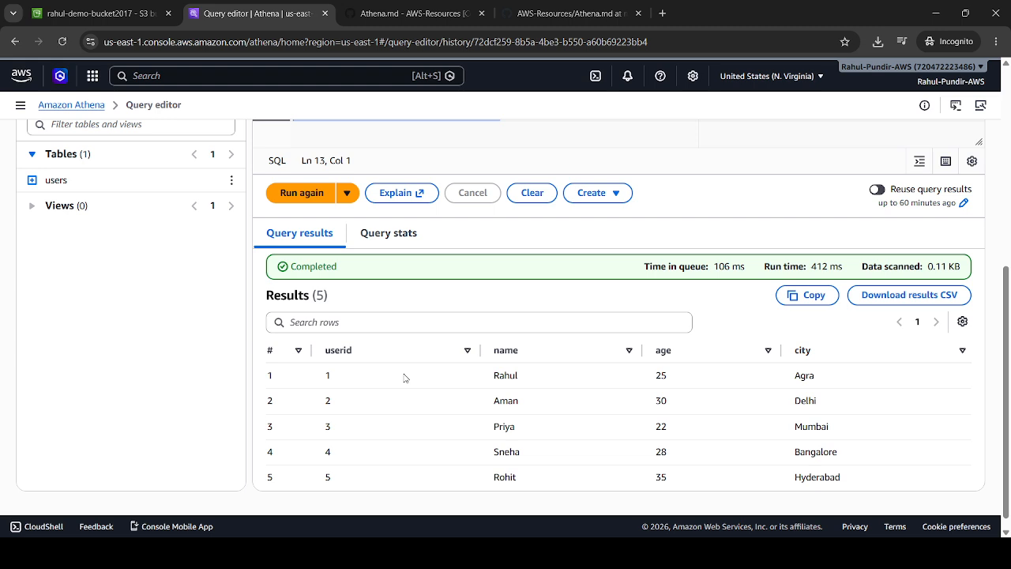
Step: Reload the 04/ folder in S3 to examine the select query's output files, and return to the query in the Athena editor
{"action": "left_click", "coordinate": [79, 7]}
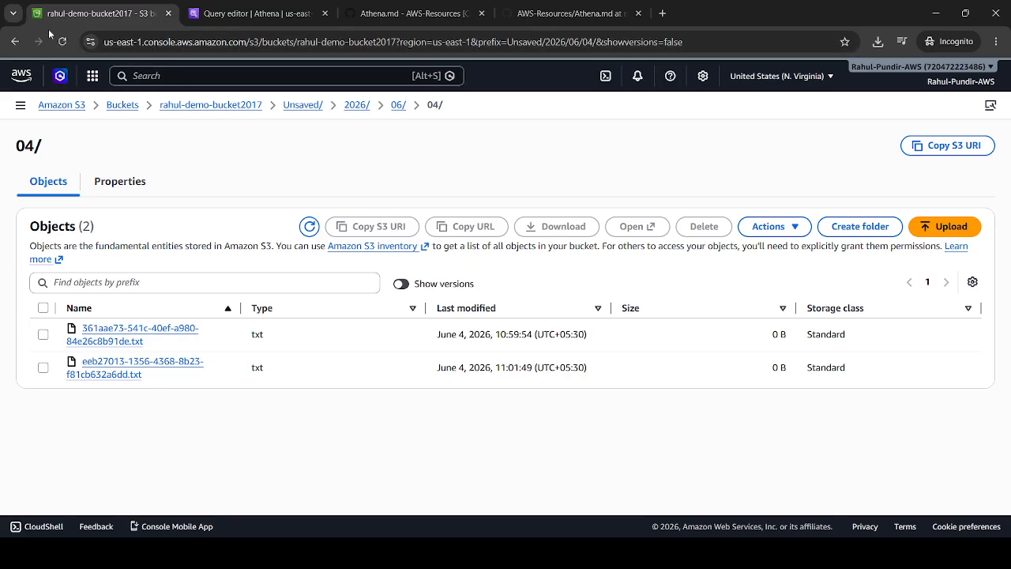
{"action": "left_click", "coordinate": [63, 43]}
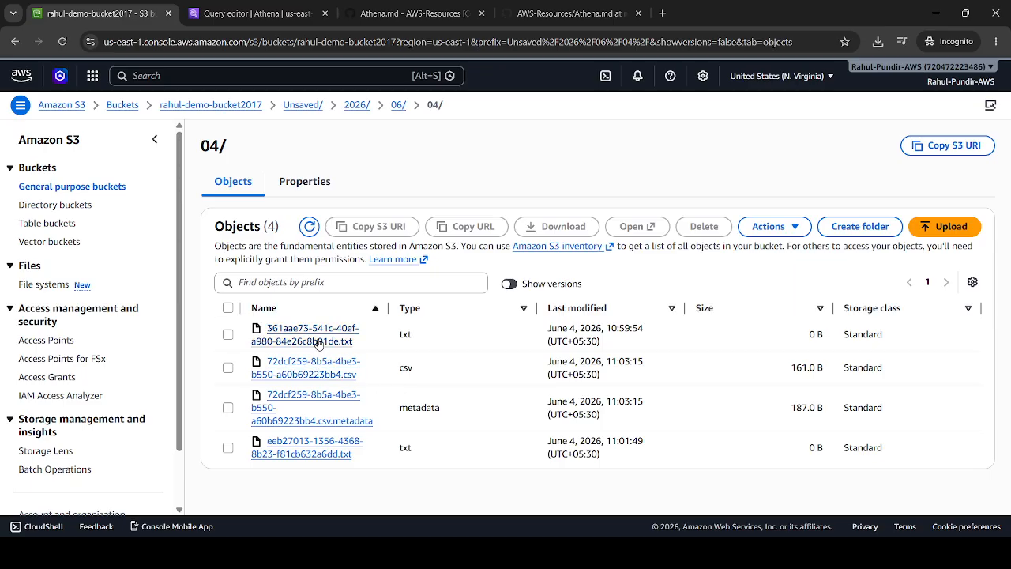
{"action": "left_click", "coordinate": [256, 4]}
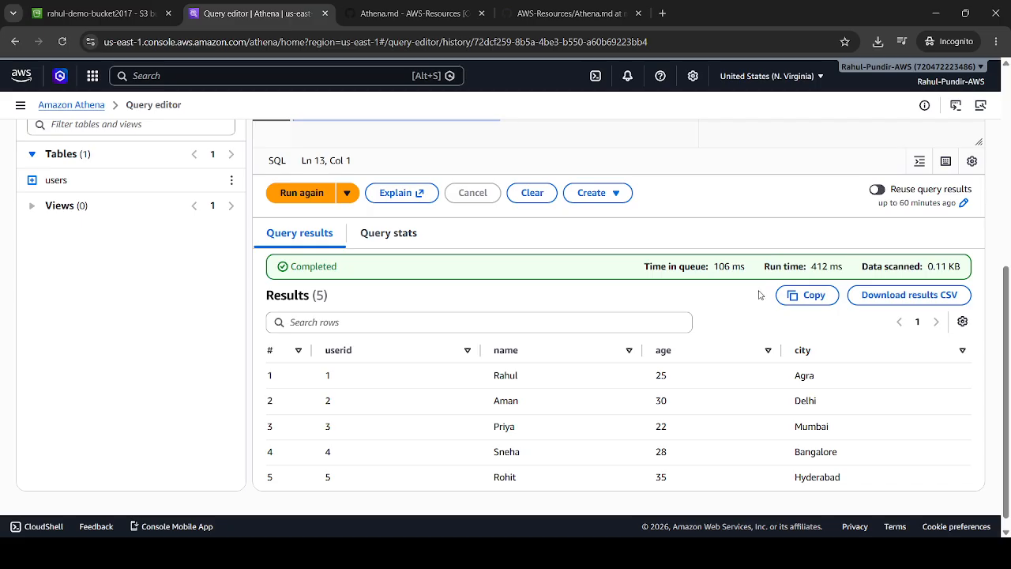
{"action": "left_click_drag", "start_coordinate": [1009, 308], "coordinate": [1008, 166]}
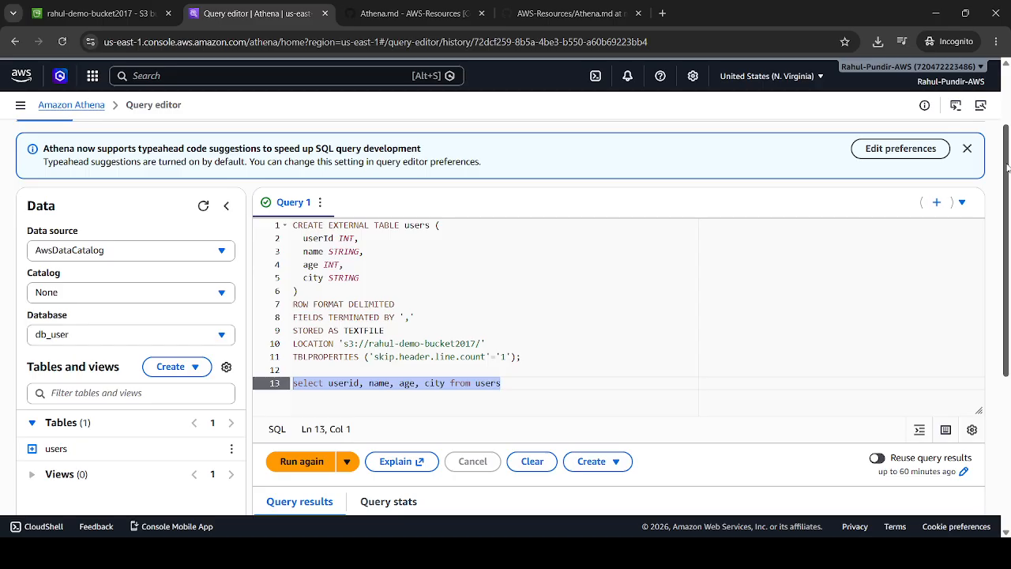